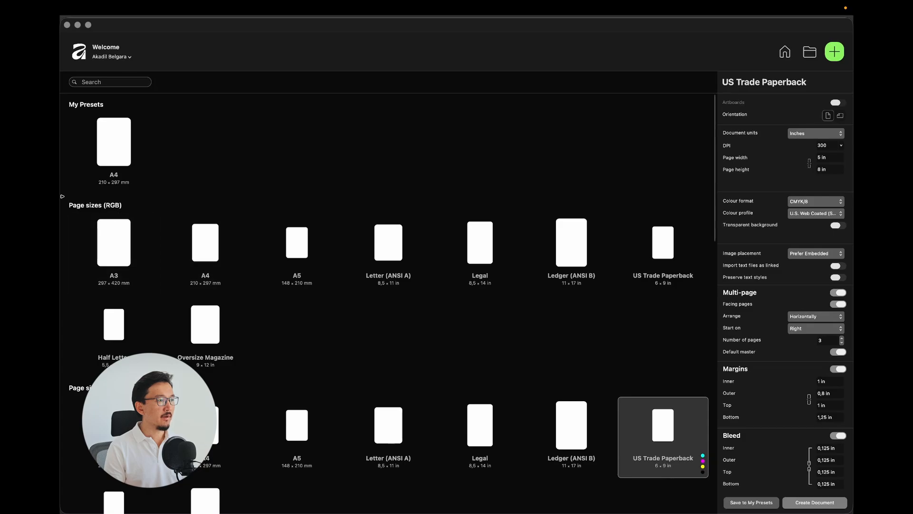
- Examine the document settings of the A5 and US Trade Paperback presets among the RGB page sizes
scroll(90, 202, "down", 1)
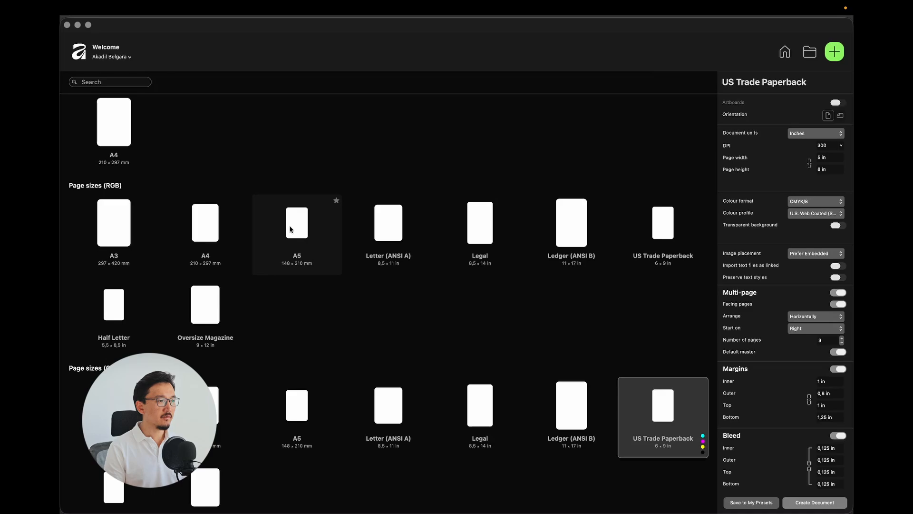
left_click(291, 229)
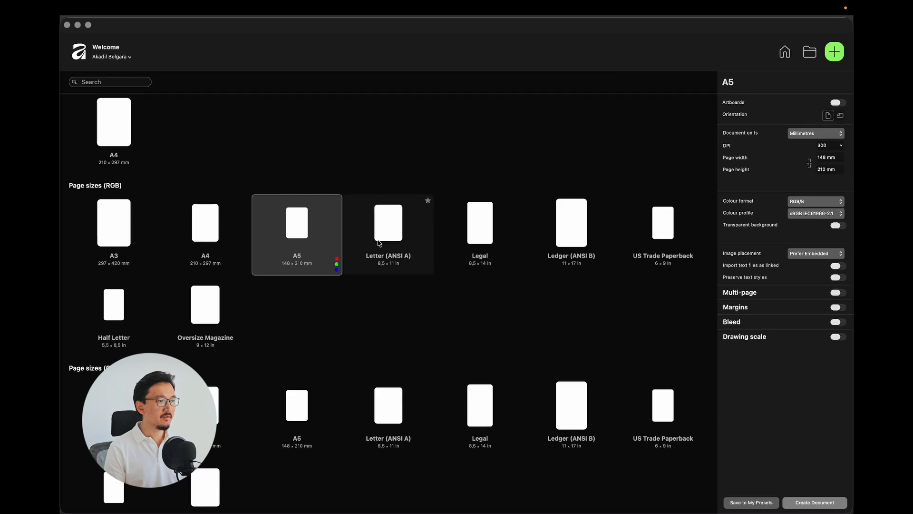
scroll(334, 281, "up", 1)
scroll(334, 282, "down", 2)
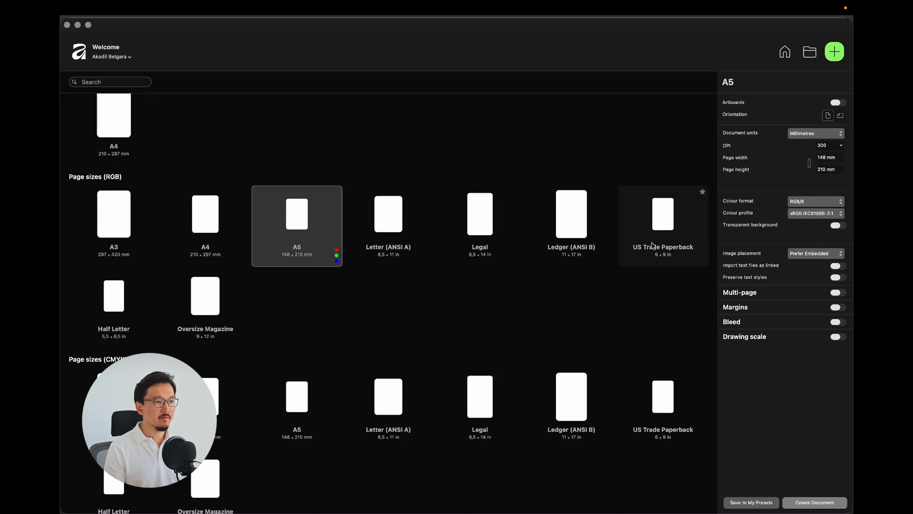
left_click(652, 245)
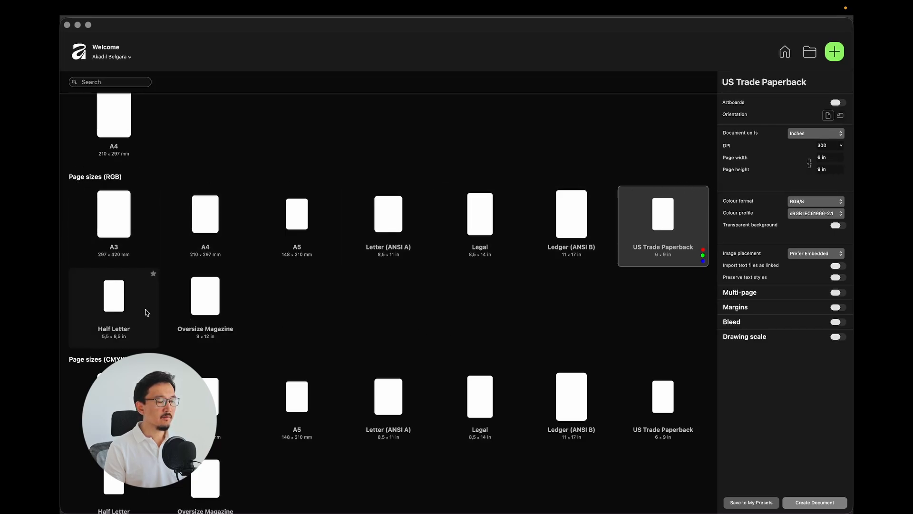
- Examine the document settings of the A5 preset among the CMYK page sizes
scroll(360, 229, "down", 4)
scroll(360, 230, "up", 1)
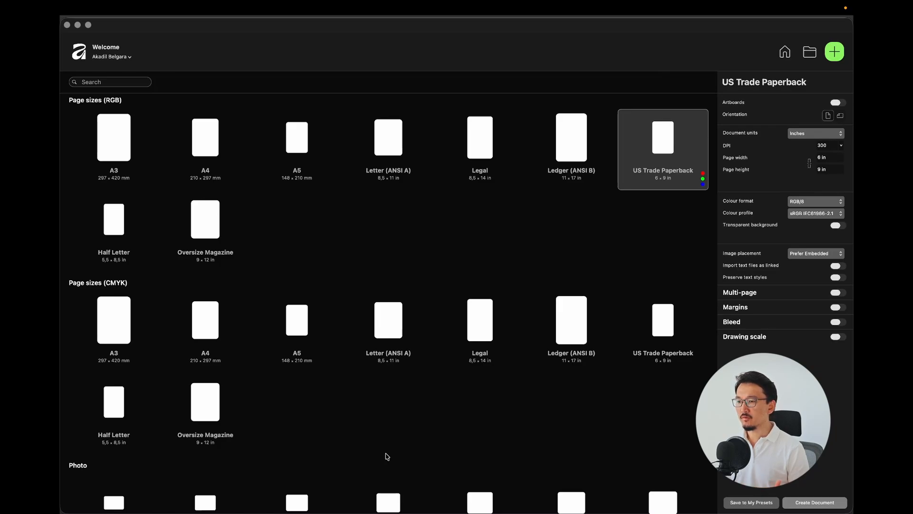
scroll(372, 405, "down", 3)
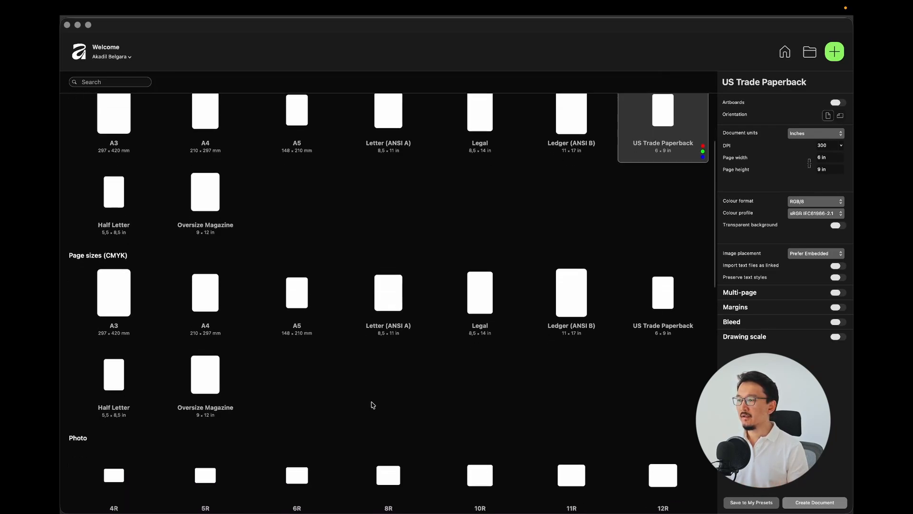
left_click(287, 277)
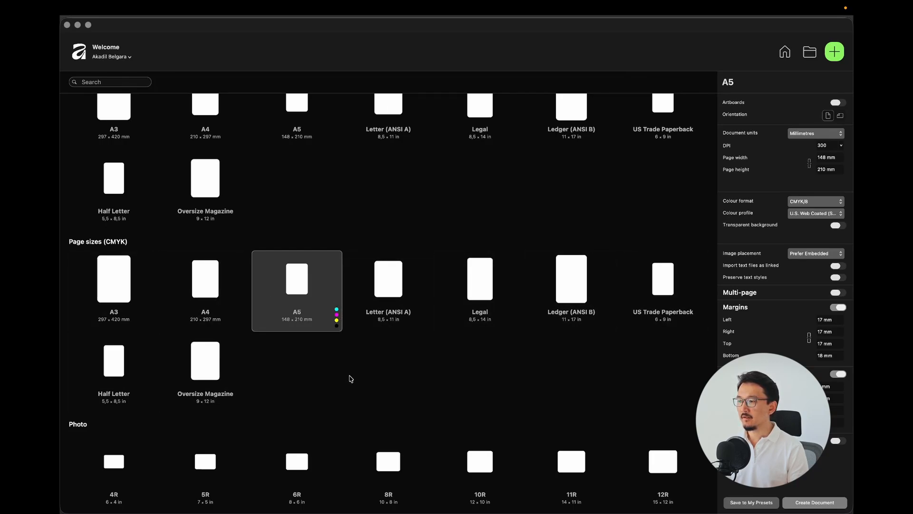
- Compare the document settings of the 8R, 10R, 24R and 5R photo presets
scroll(400, 374, "down", 5)
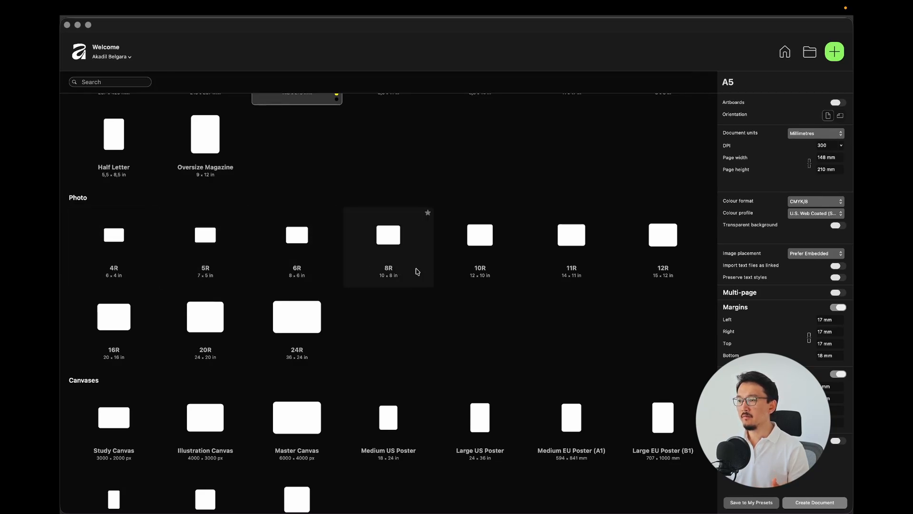
left_click(413, 267)
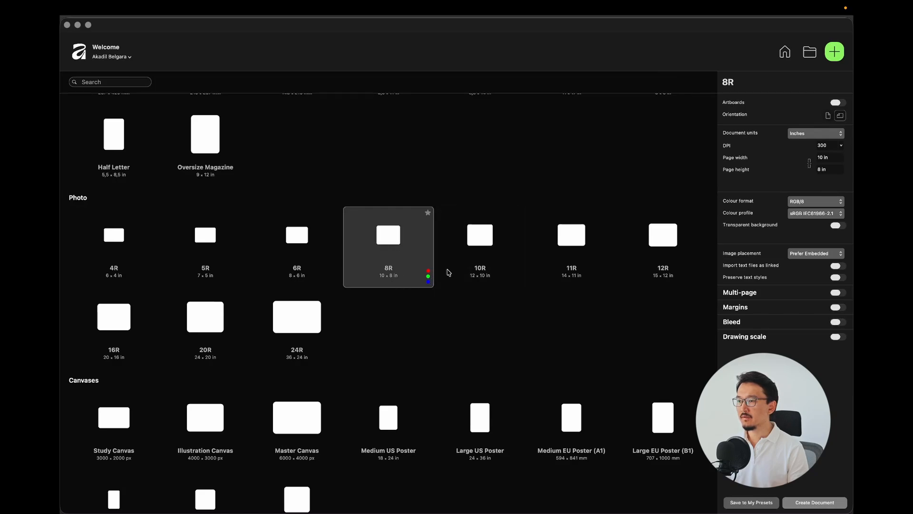
left_click(491, 261)
left_click(277, 327)
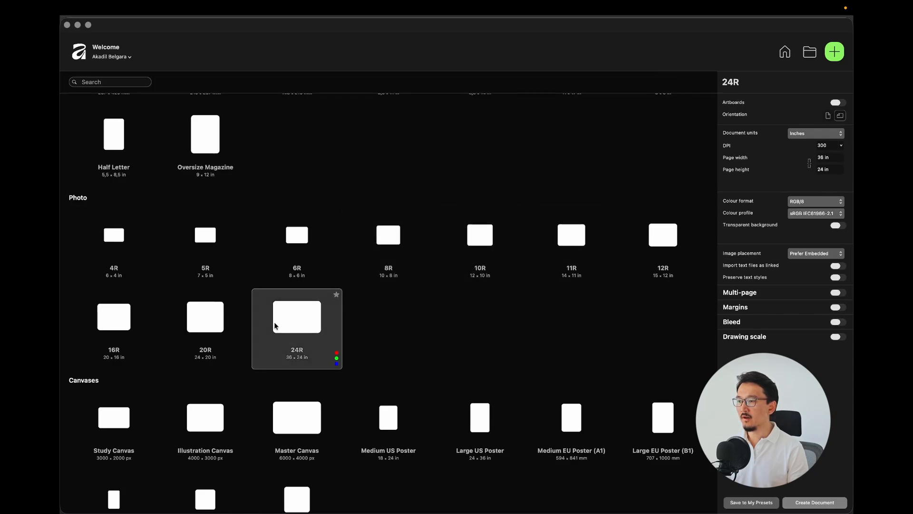
left_click(195, 257)
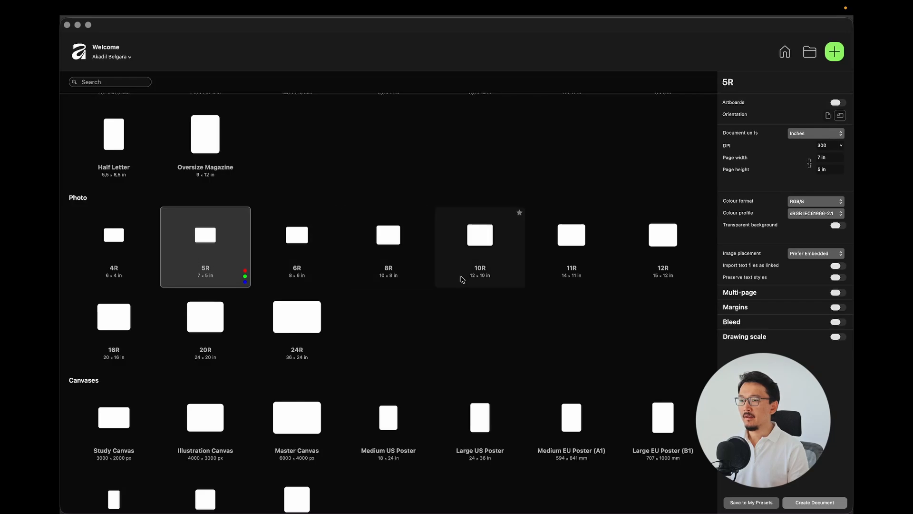
- Compare the canvas presets: Study, Illustration and Master Canvas, Medium and Large US Poster, Medium EU Poster (A1) and 2000-pixel grid (1:1)
scroll(461, 280, "down", 5)
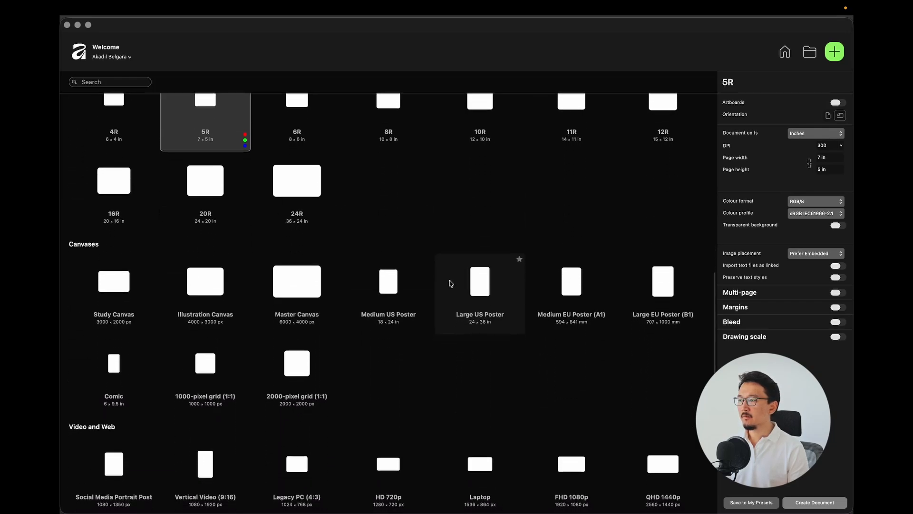
left_click(131, 275)
left_click(223, 283)
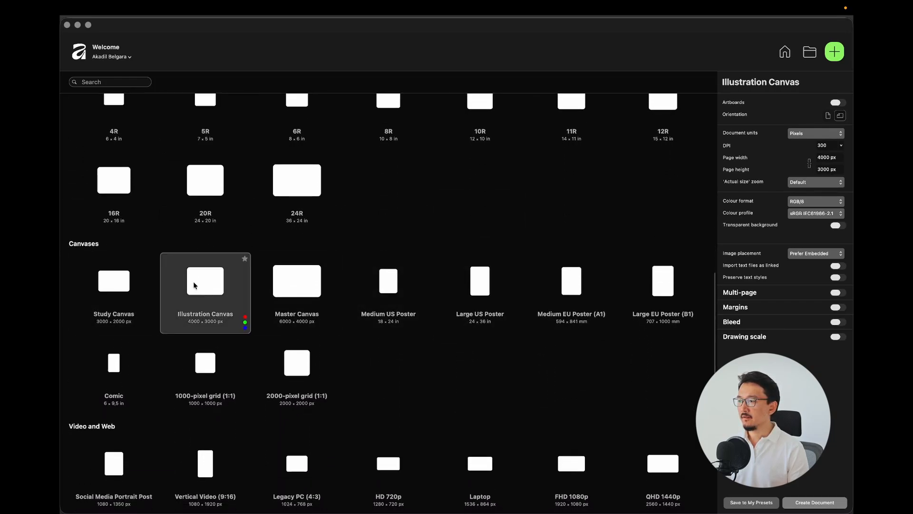
left_click(291, 291)
left_click(372, 301)
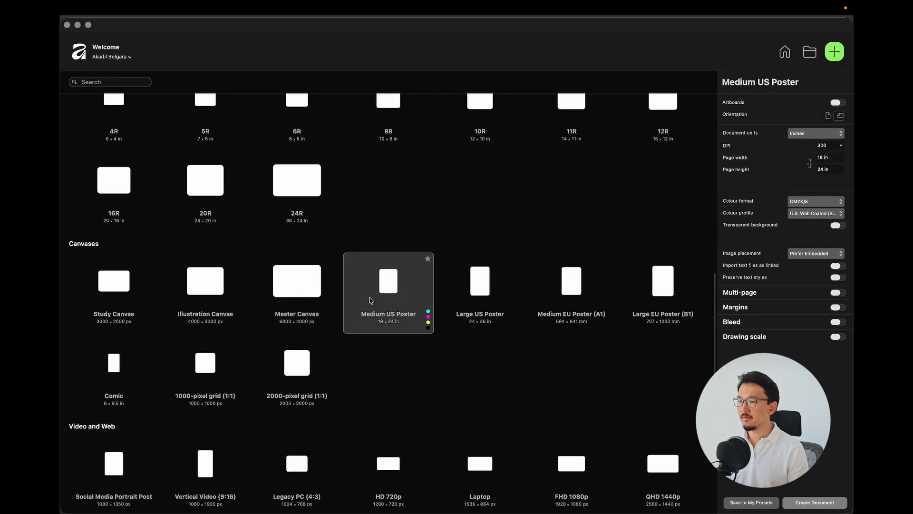
left_click(283, 301)
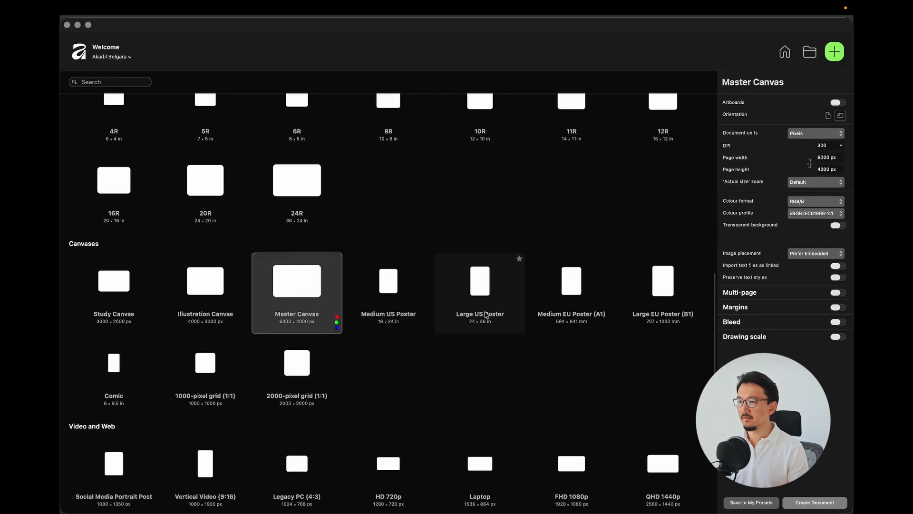
left_click(488, 315)
left_click(576, 314)
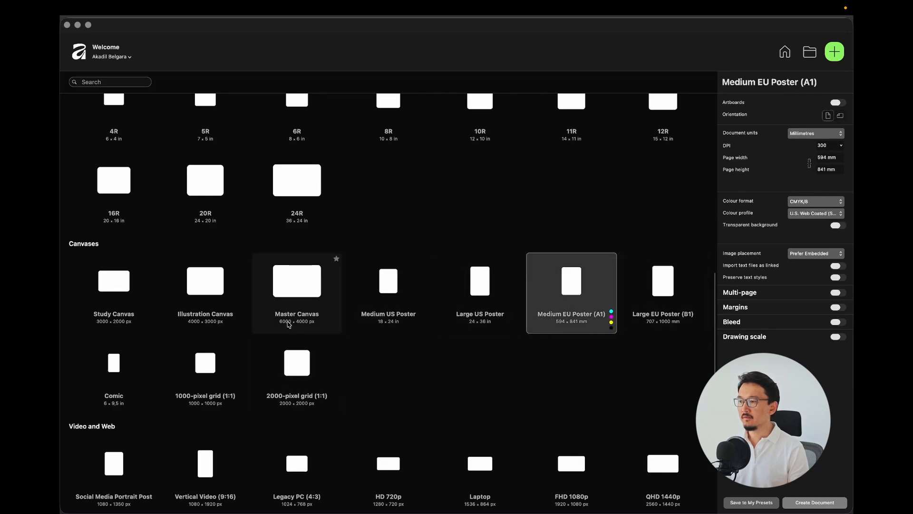
left_click(301, 370)
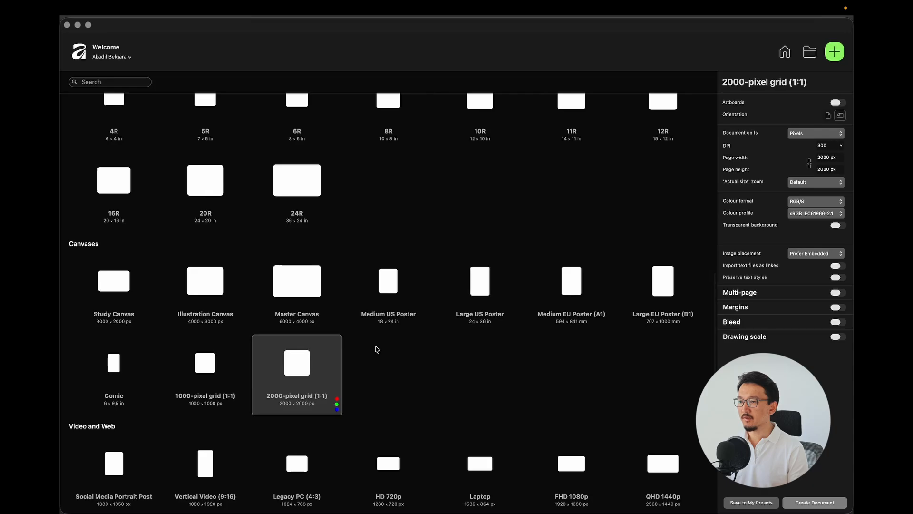
- Compare the video and web presets HD 720p, Laptop, FHD 1080p, QHD 1440p and UHD 4K
scroll(377, 350, "down", 5)
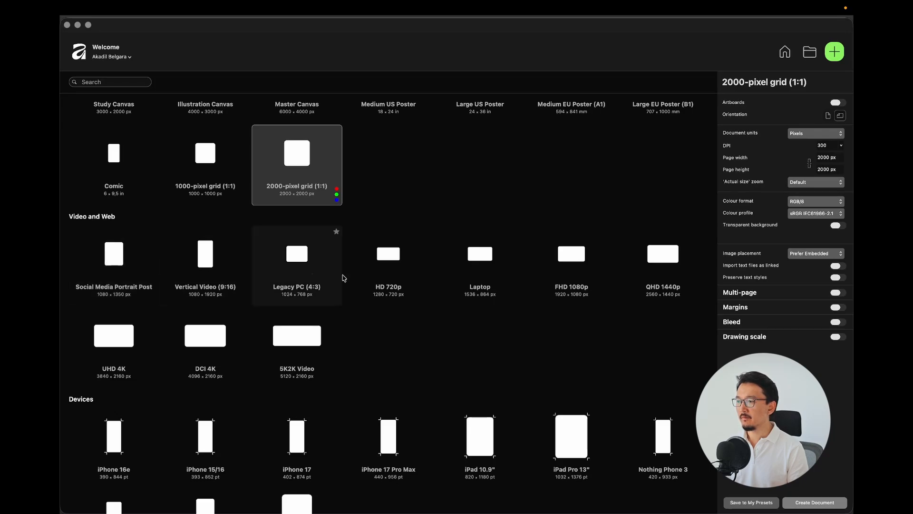
left_click(385, 266)
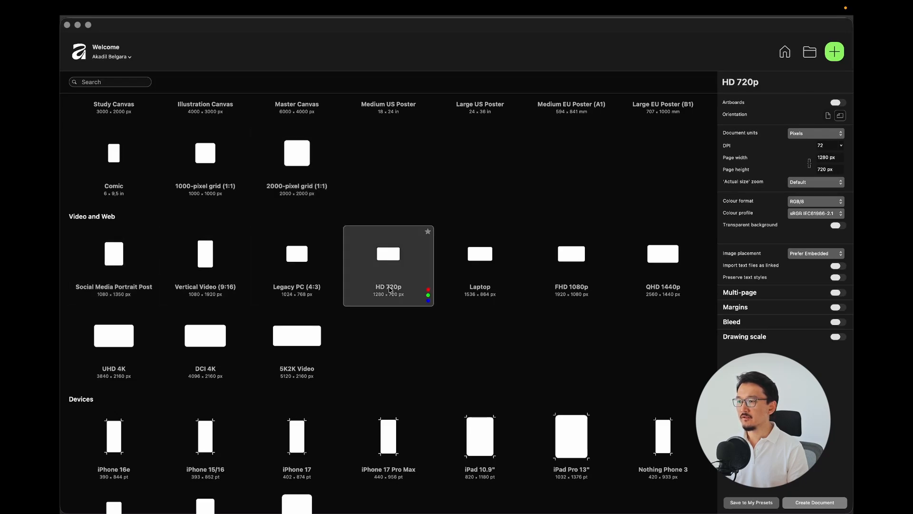
left_click(497, 278)
left_click(585, 275)
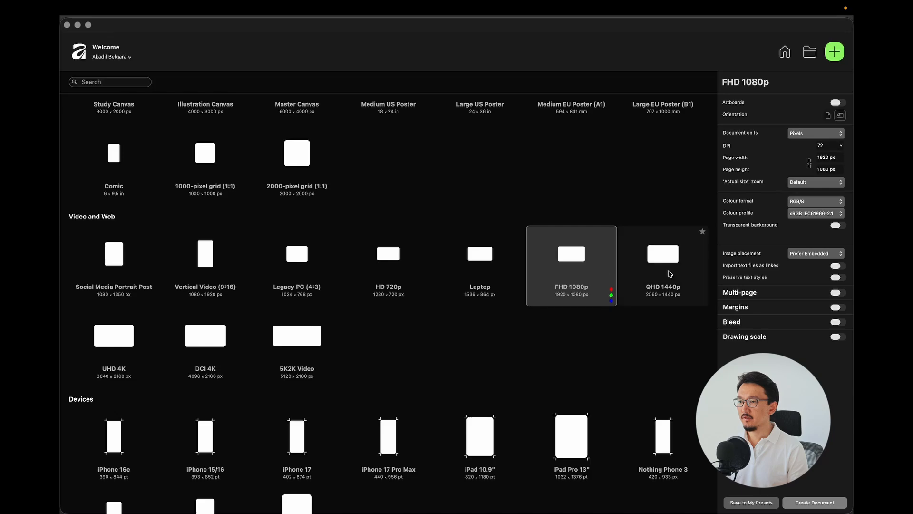
left_click(669, 274)
left_click(91, 345)
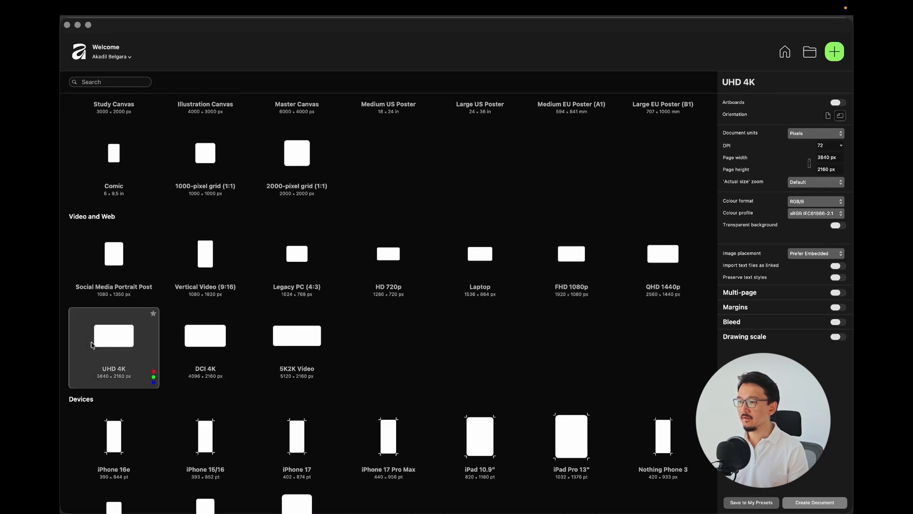
- Compare the device presets iPhone 16e, iPad 10.9", Nothing Phone 3, Galaxy Tab S9+, iPhone 17, iPhone 17 Pro Max and iPhone 15/16
scroll(304, 341, "down", 3)
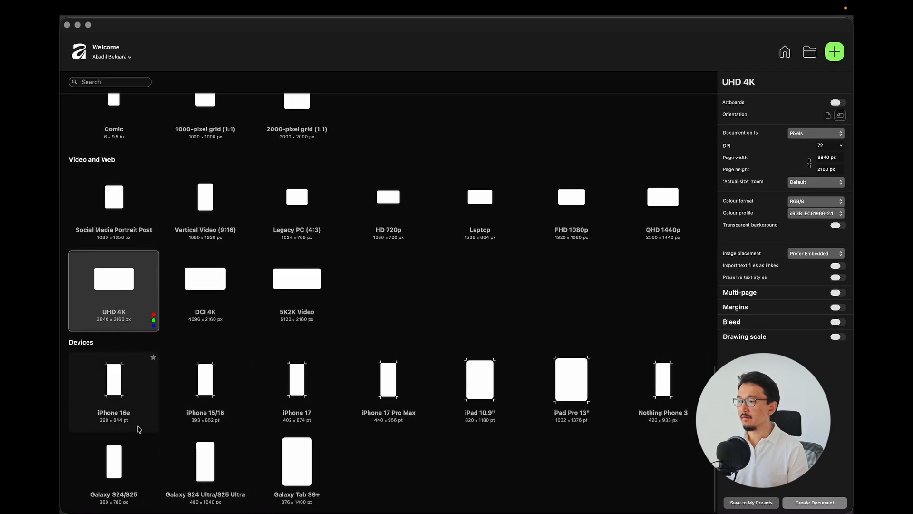
left_click(126, 393)
left_click(485, 401)
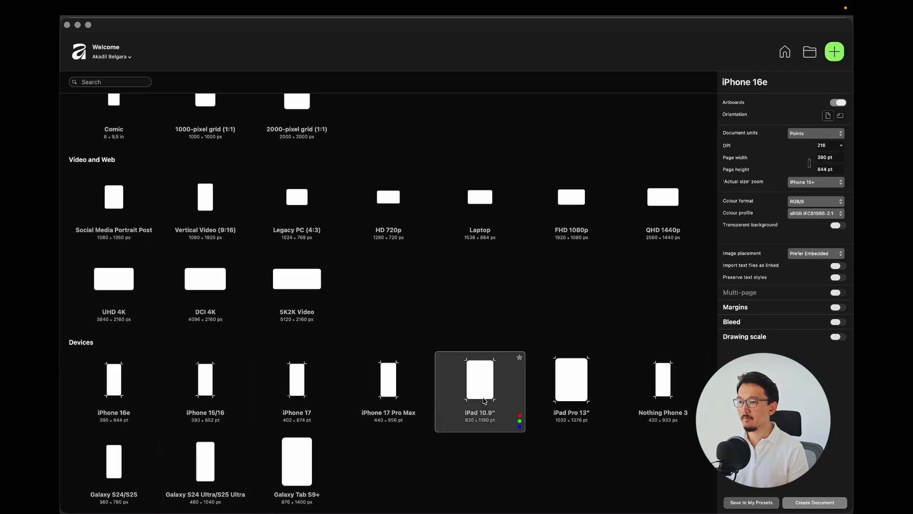
left_click(686, 398)
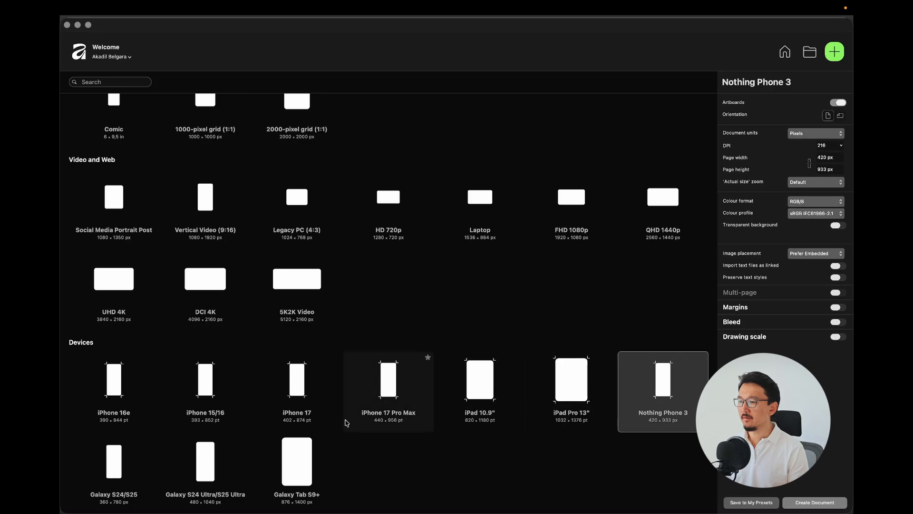
left_click(293, 468)
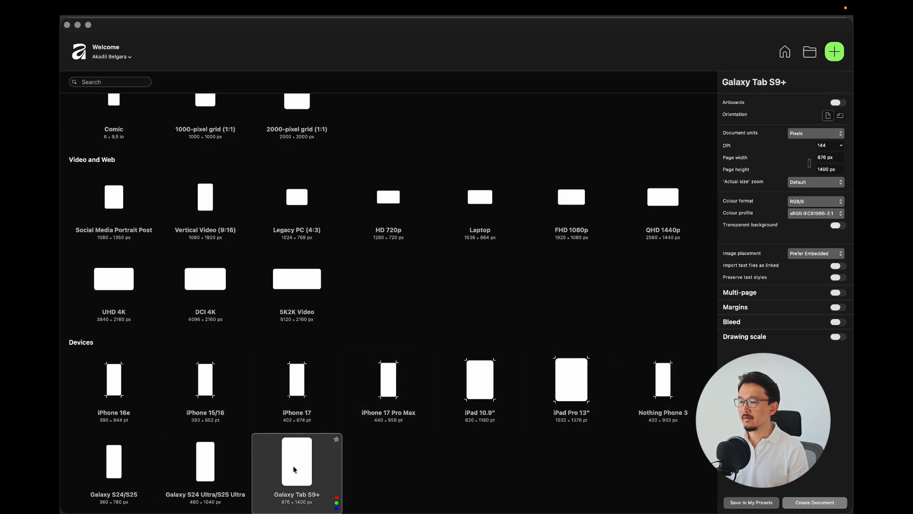
left_click(333, 425)
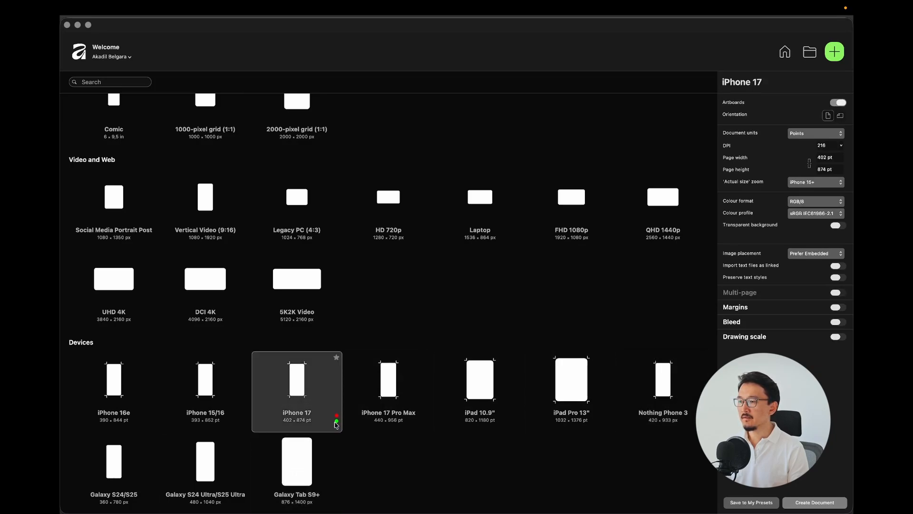
left_click(386, 404)
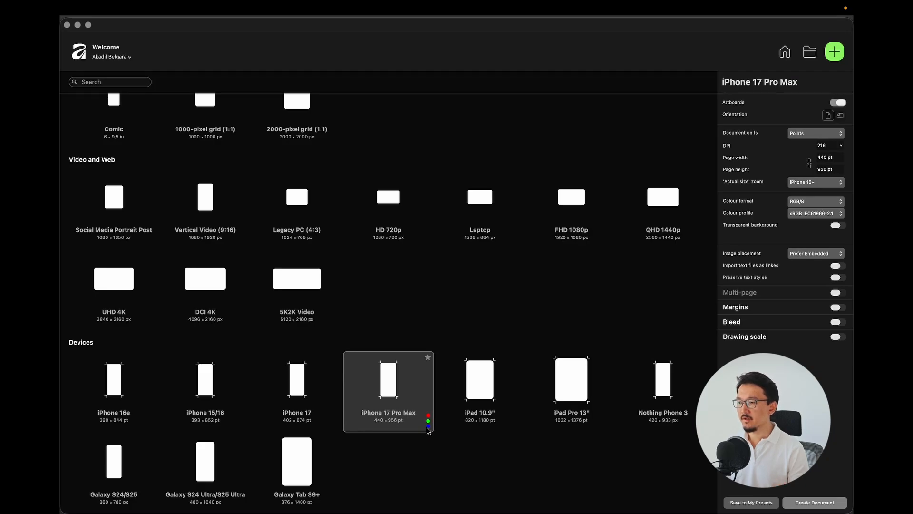
left_click(204, 380)
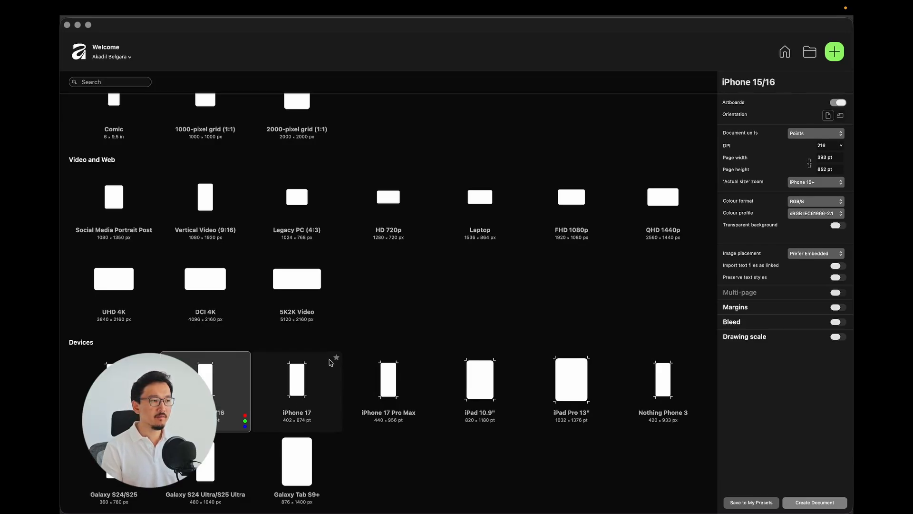
- Examine the margin and bleed settings of the US Trade Paperback preset among the CMYK page sizes
scroll(315, 301, "up", 10)
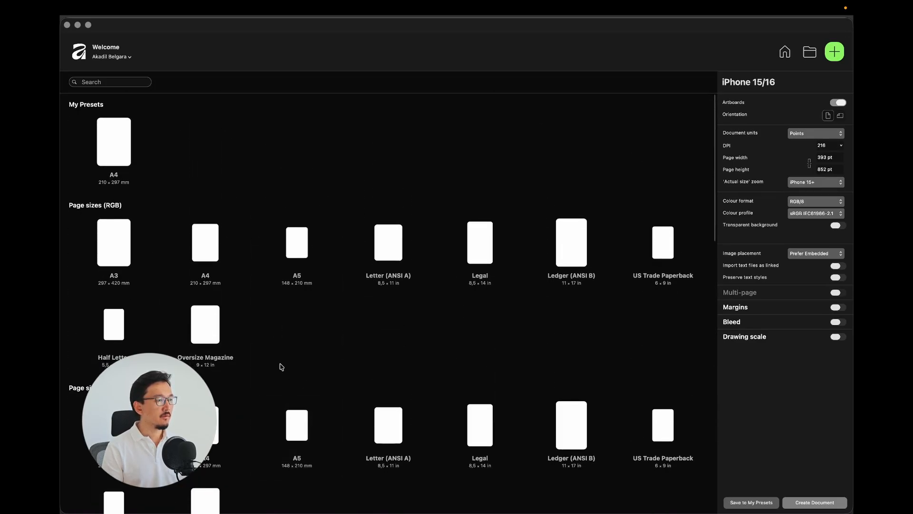
scroll(281, 369, "down", 3)
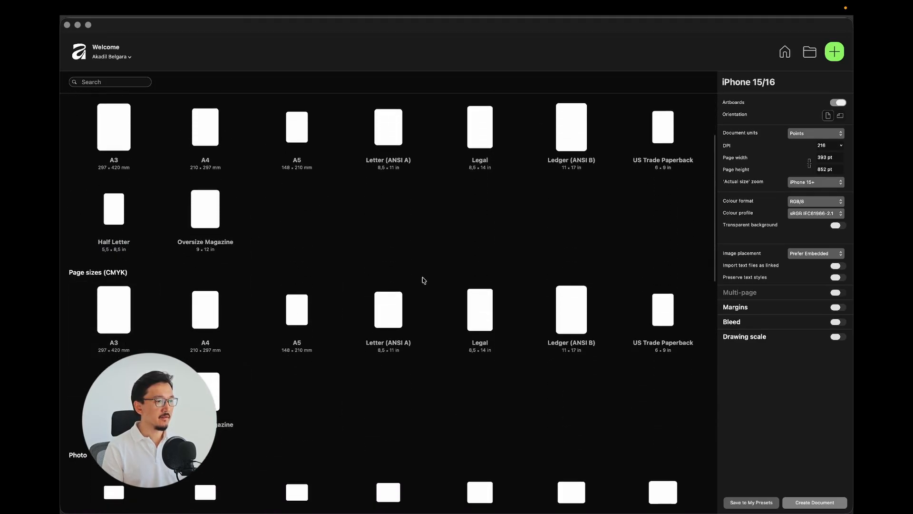
scroll(544, 351, "down", 1)
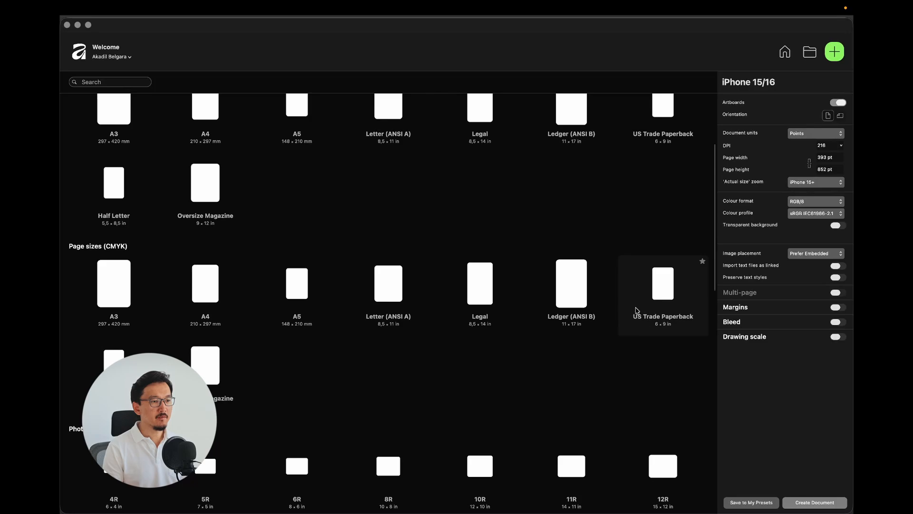
left_click(635, 311)
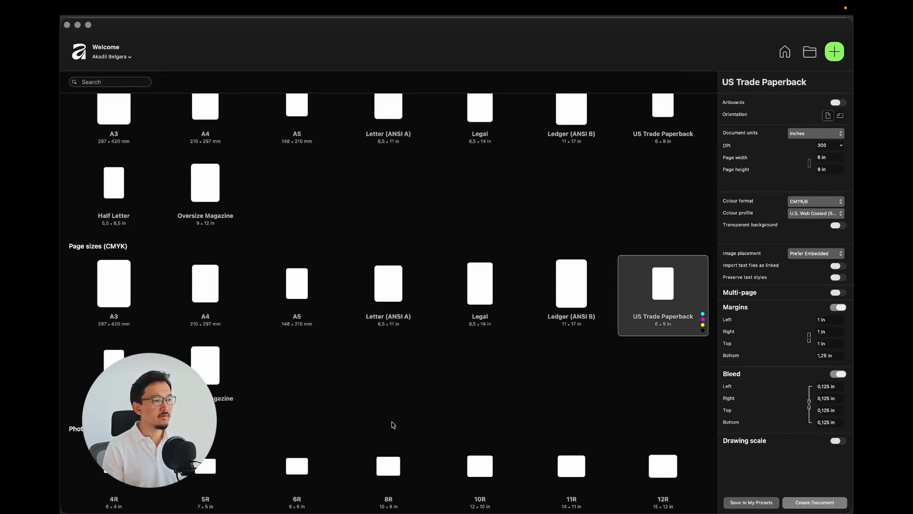
- Choose the CMYK Half Letter preset, switching its orientation to landscape and back to portrait
left_click(116, 381)
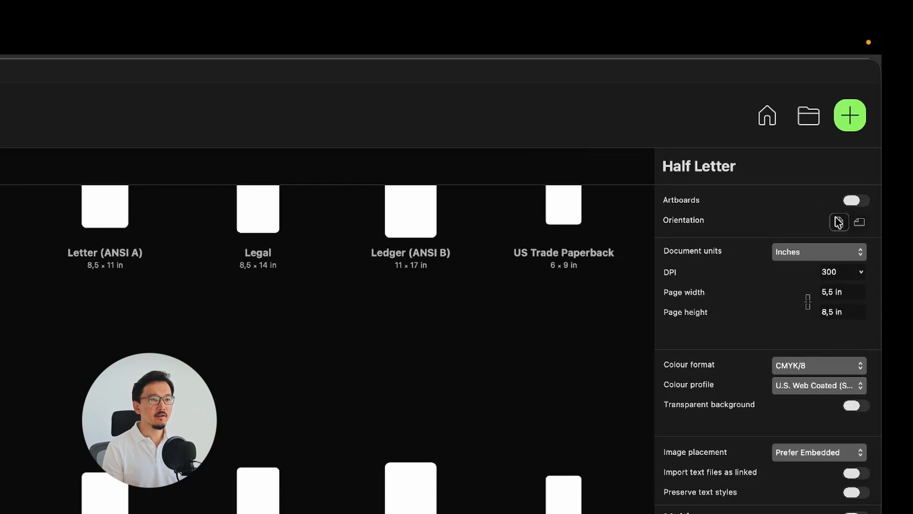
left_click(859, 223)
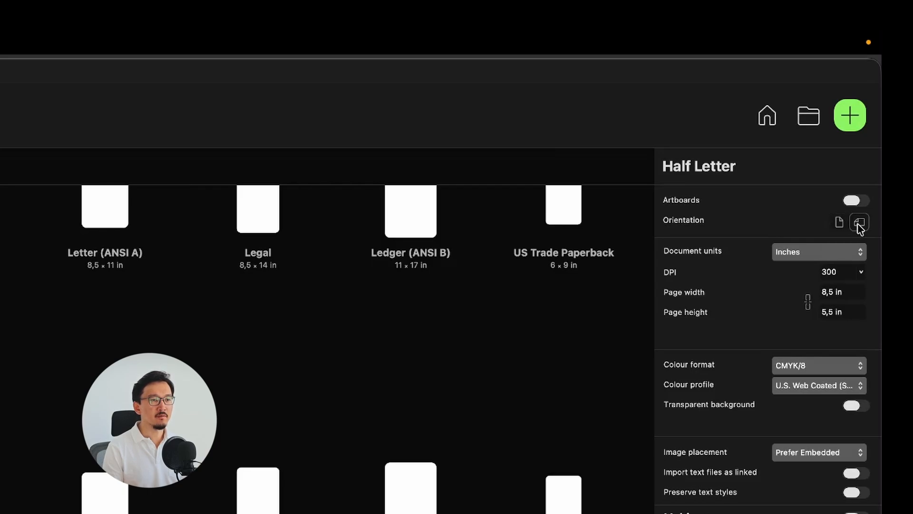
left_click(840, 224)
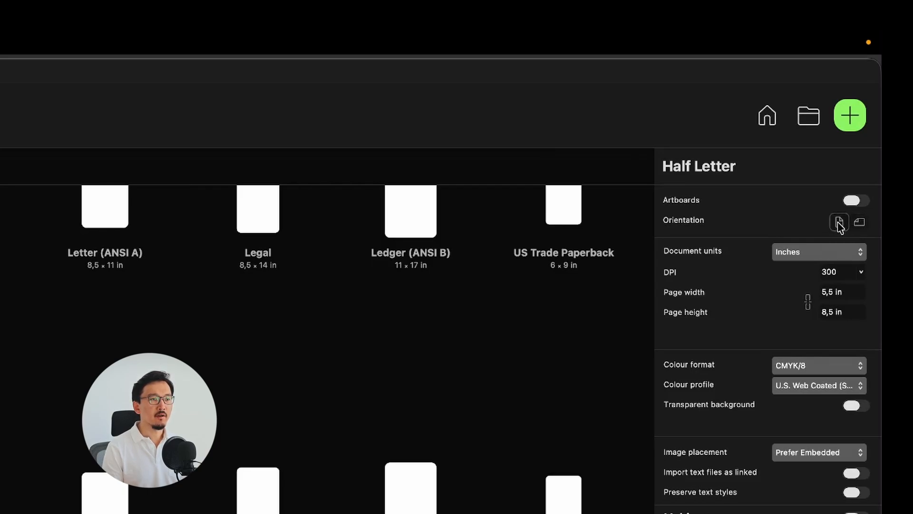
- Keep the document units at Inches and set the DPI to 300
left_click(804, 261)
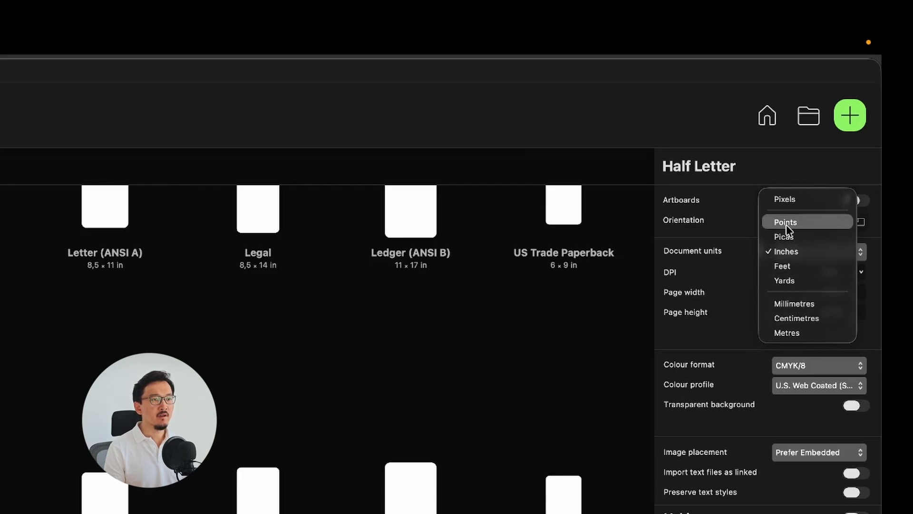
left_click(804, 252)
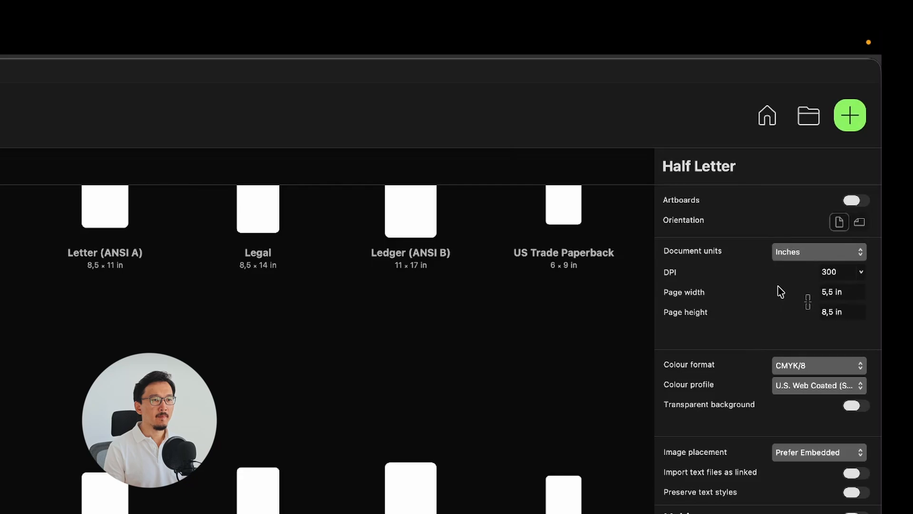
double_click(846, 272)
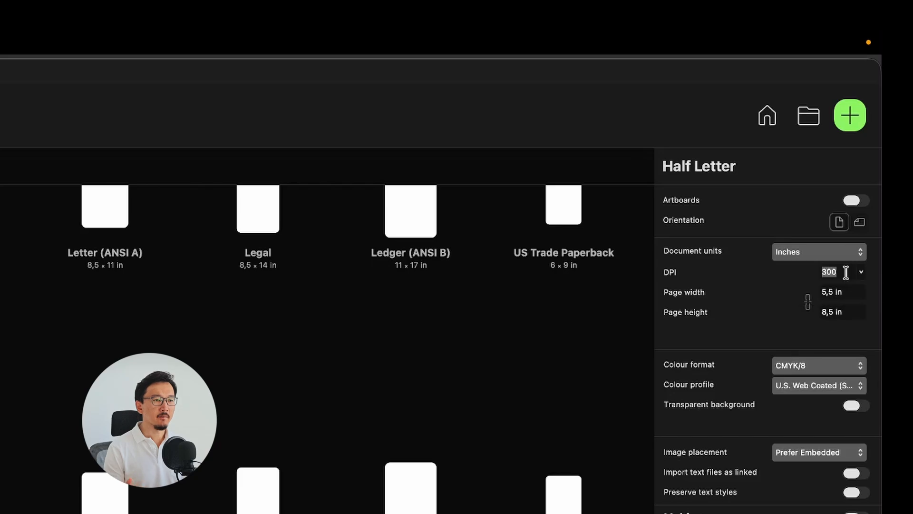
type("300")
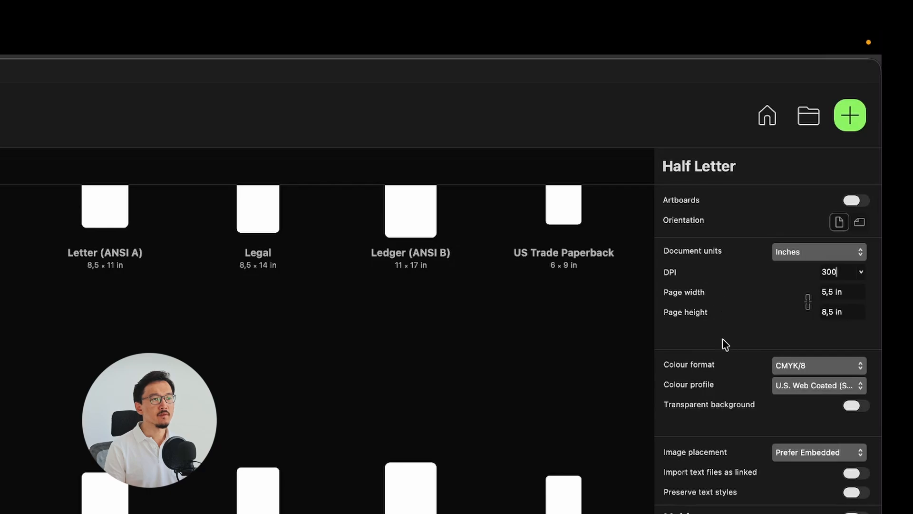
- Try page dimensions of 5 × 8 in and 7 × 10 in for the Half Letter document
left_click(838, 292)
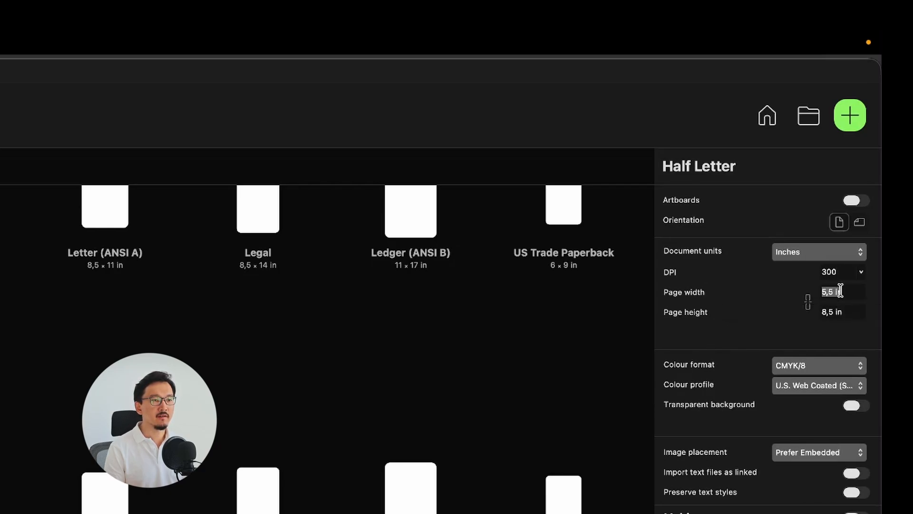
type("5")
left_click(845, 317)
type("8")
left_click(833, 294)
type("7")
key("Tab")
type("10")
key("Return")
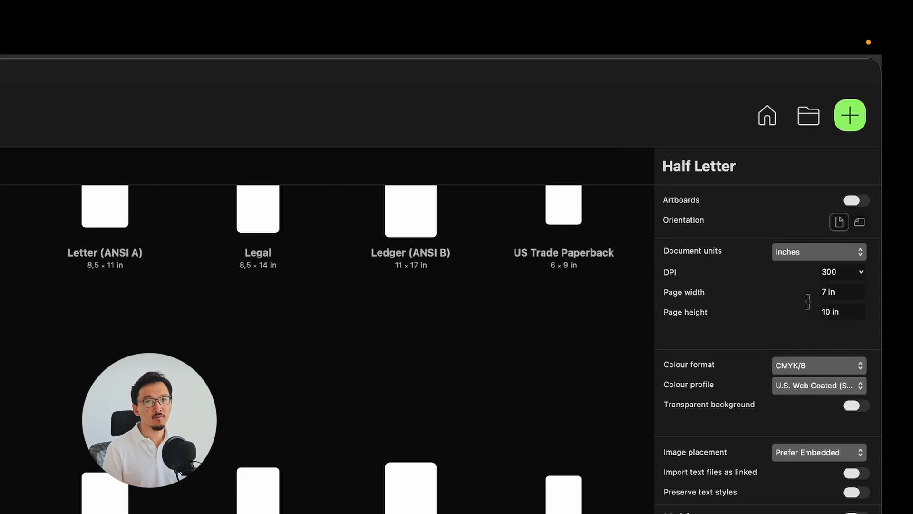
- Set the page width to 6 in and the page height to 9 in
left_click(833, 294)
type("5")
key("Tab")
left_click(833, 295)
type("6")
key("Tab")
type("9")
key("Return")
- Review the colour format options and try Grey/16 in place of CMYK/8
scroll(754, 333, "down", 1)
scroll(750, 333, "up", 1)
left_click(803, 366)
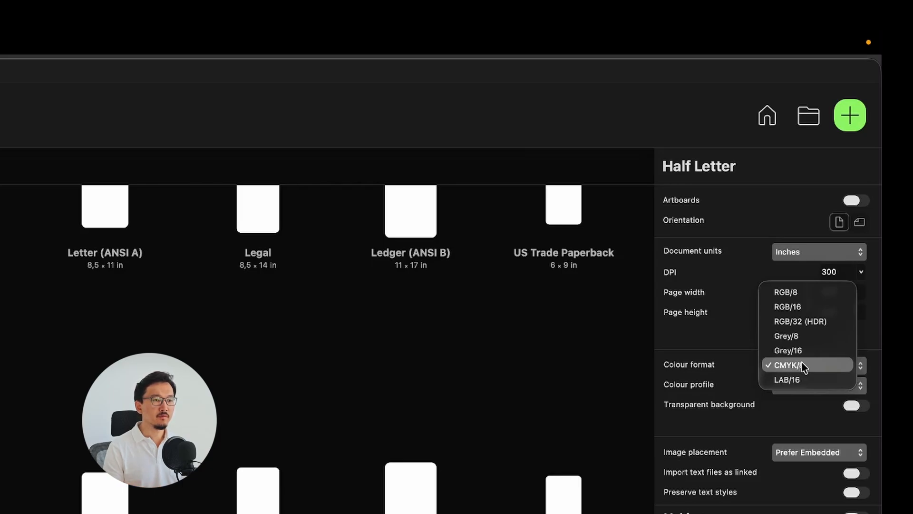
left_click(803, 366)
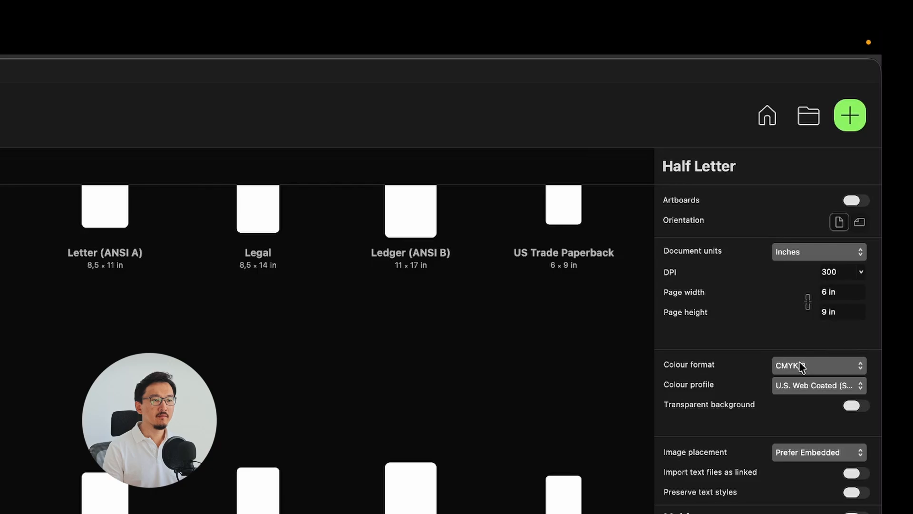
left_click(802, 366)
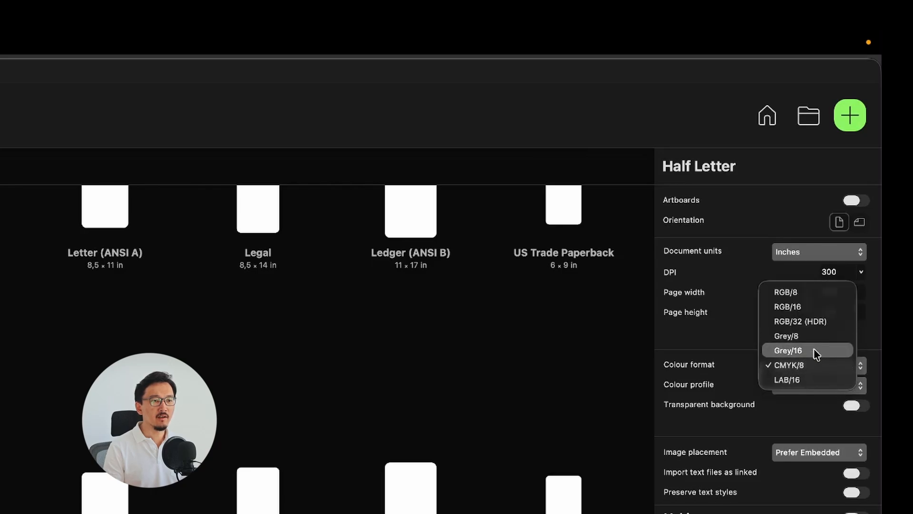
left_click(816, 354)
left_click(830, 372)
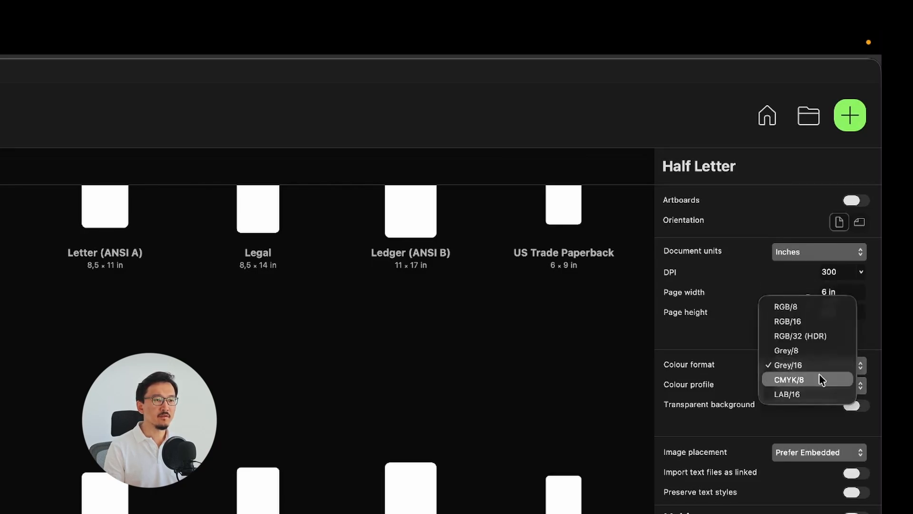
left_click(819, 374)
left_click(818, 371)
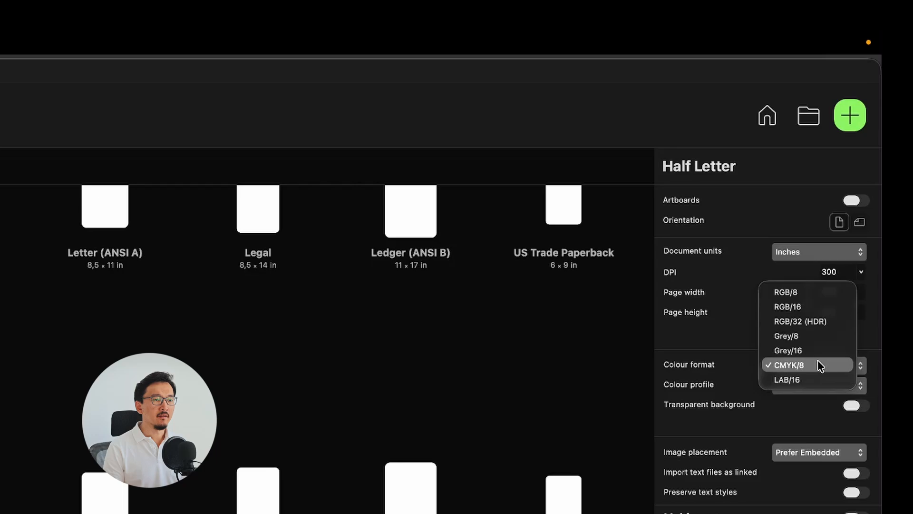
left_click(829, 357)
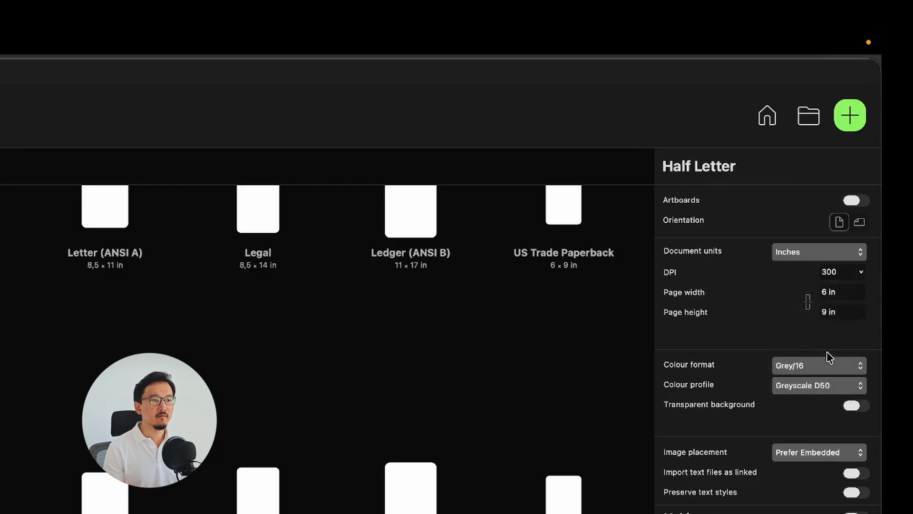
- Set the colour format to CMYK/8 and review the available colour profiles, keeping U.S. Web Coated (SWOP) v2
left_click(824, 366)
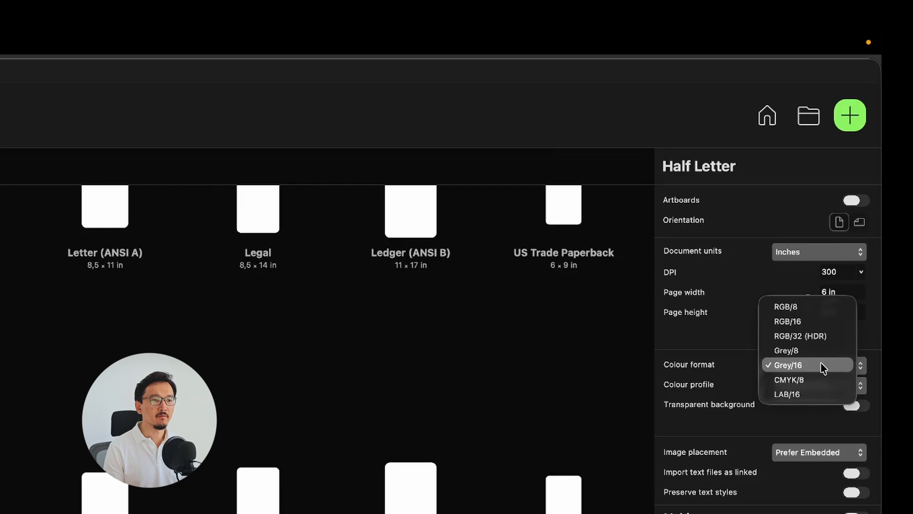
left_click(822, 365)
left_click(777, 366)
left_click(792, 381)
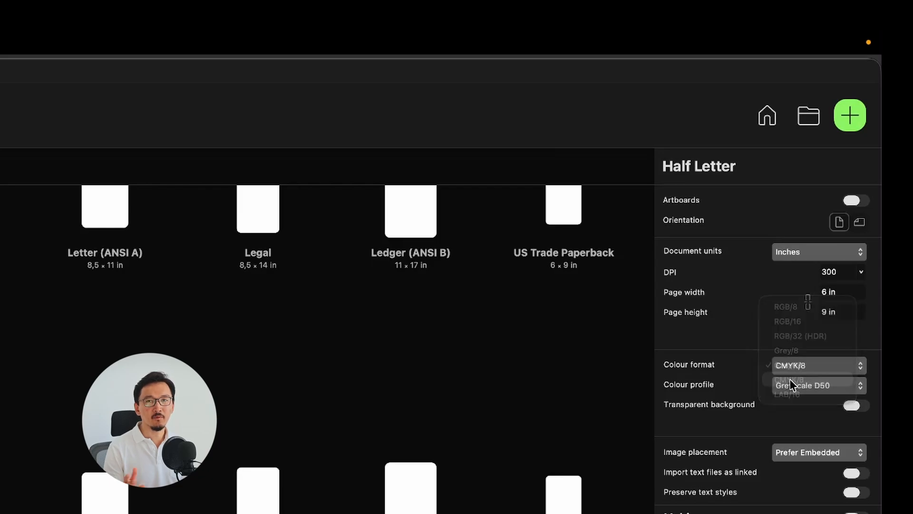
left_click(816, 365)
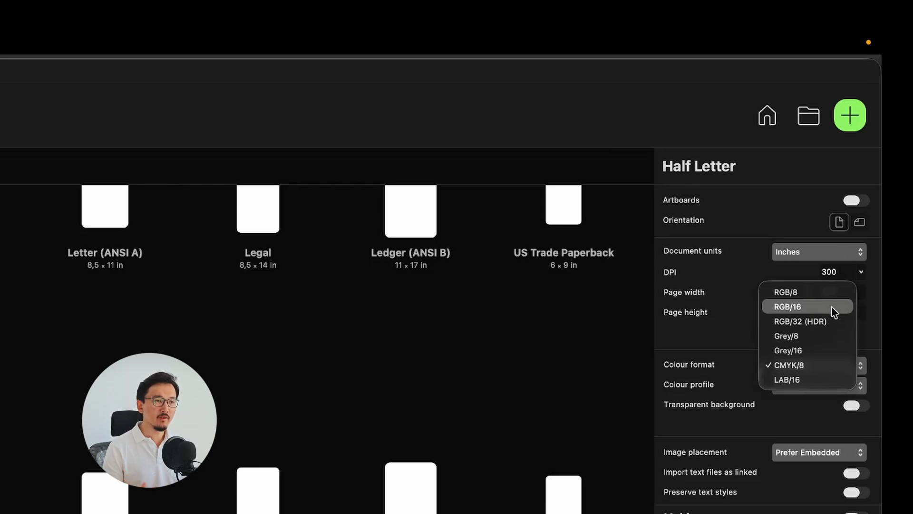
left_click(807, 364)
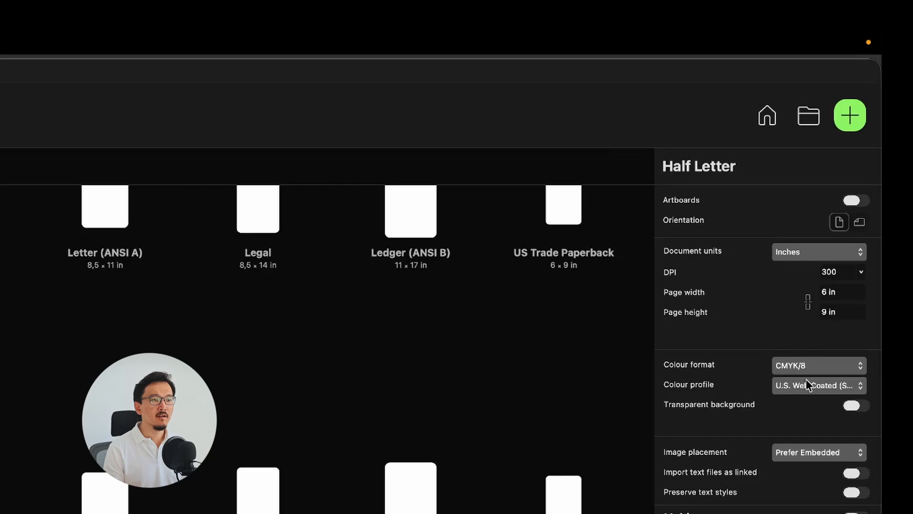
left_click(811, 382)
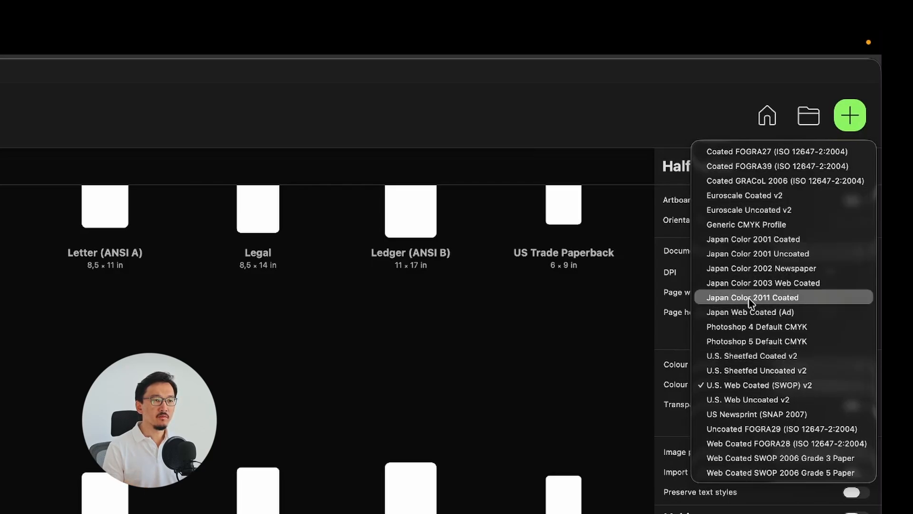
left_click(675, 337)
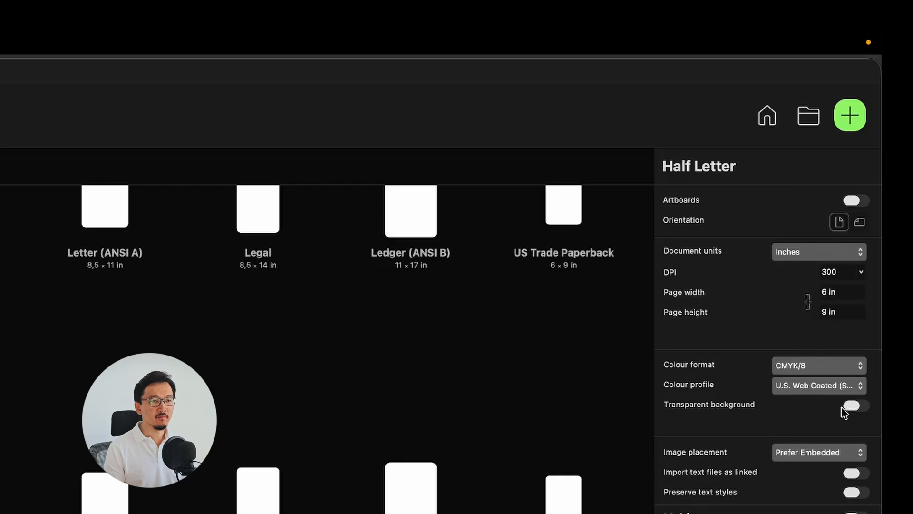
- Switch the image placement to Prefer Linked and back to Prefer Embedded
scroll(765, 435, "down", 10)
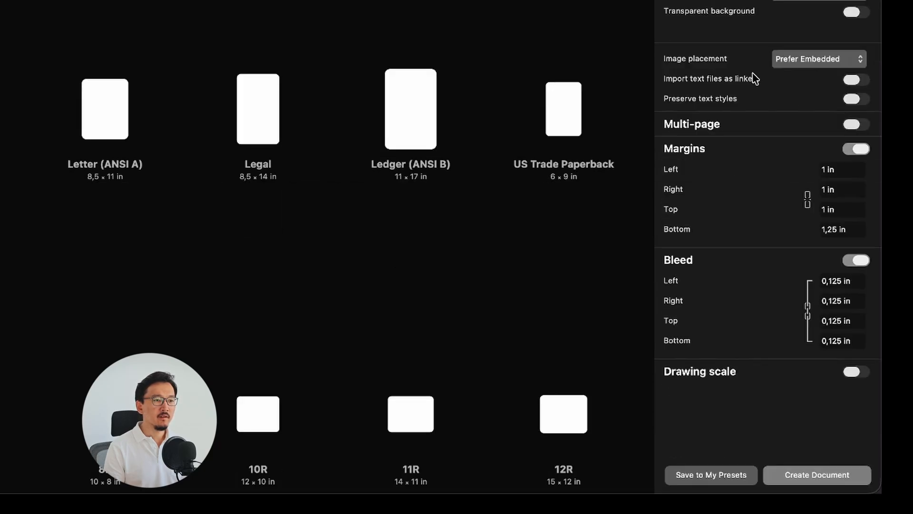
left_click(814, 60)
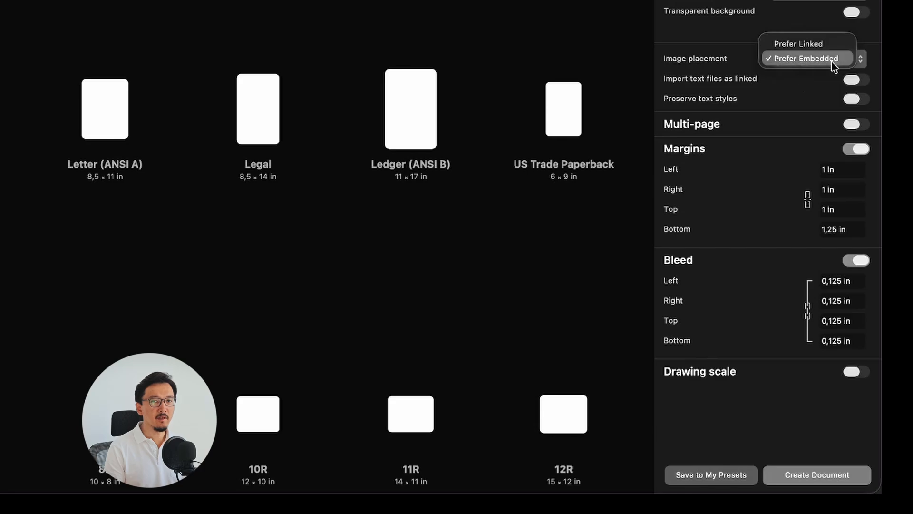
left_click(830, 59)
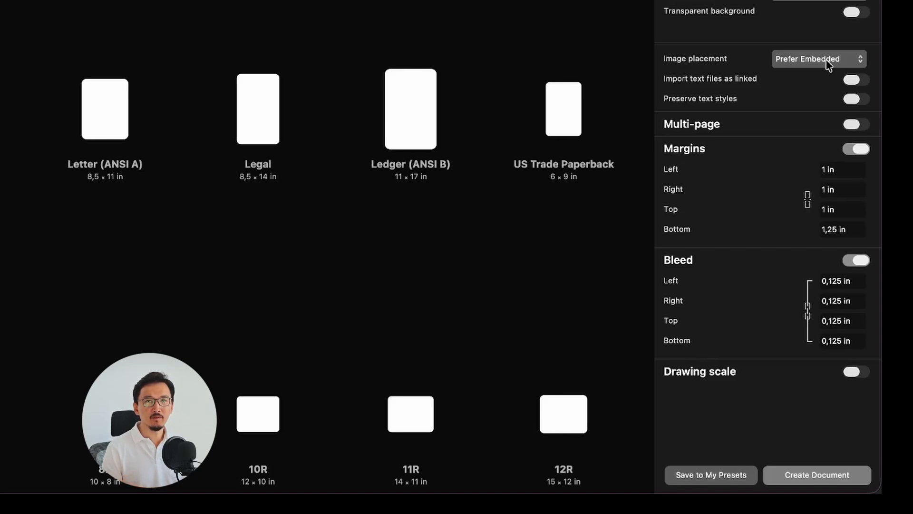
left_click(827, 61)
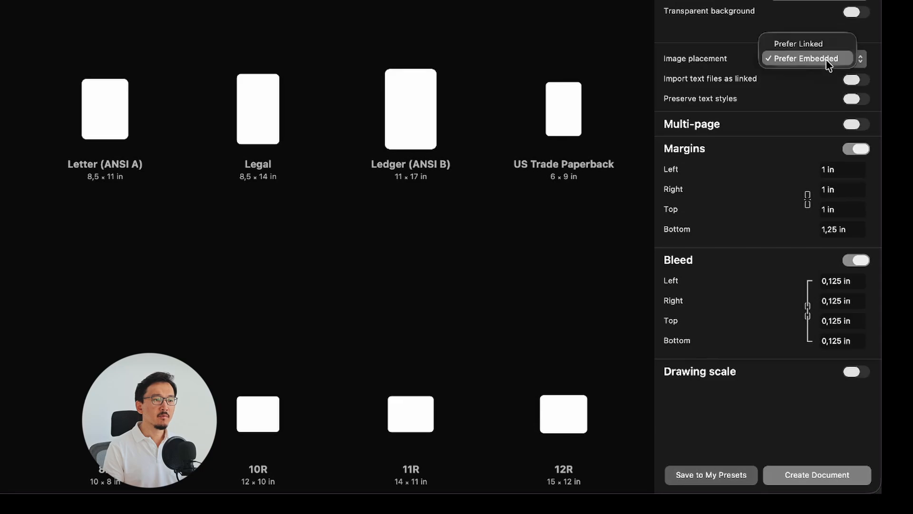
left_click(815, 45)
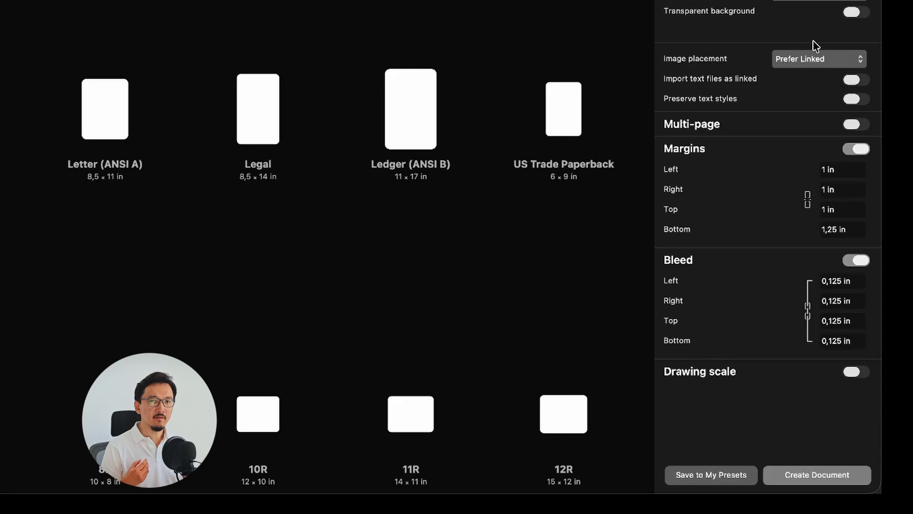
left_click(814, 59)
left_click(814, 74)
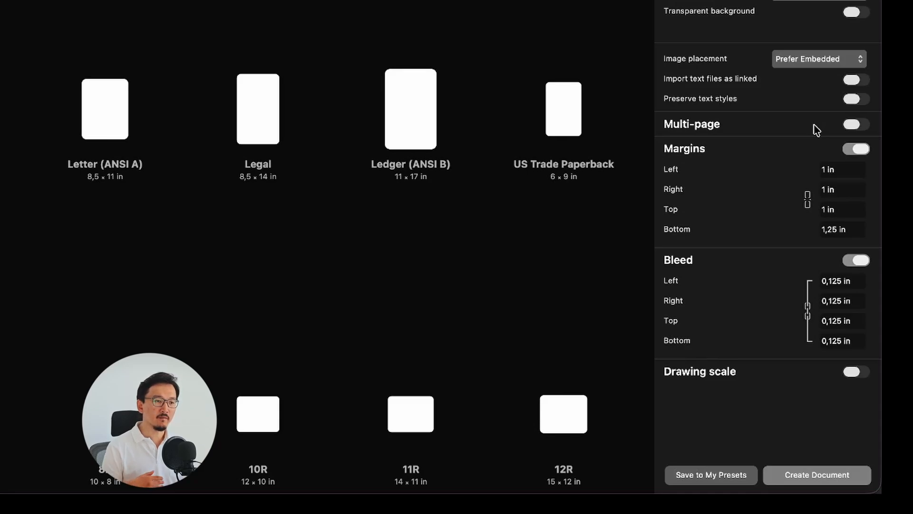
- Enable a multi-page layout starting on the right, with 3 pages and a default master
left_click(858, 124)
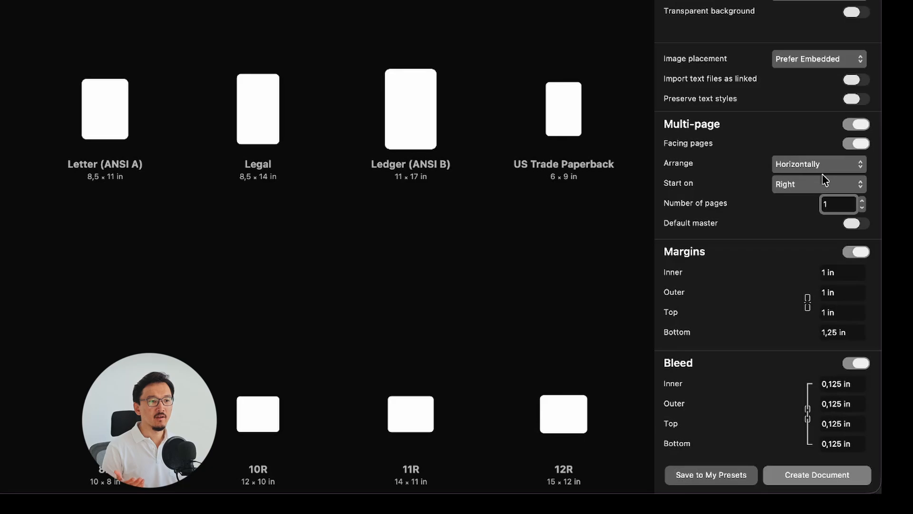
left_click(803, 190)
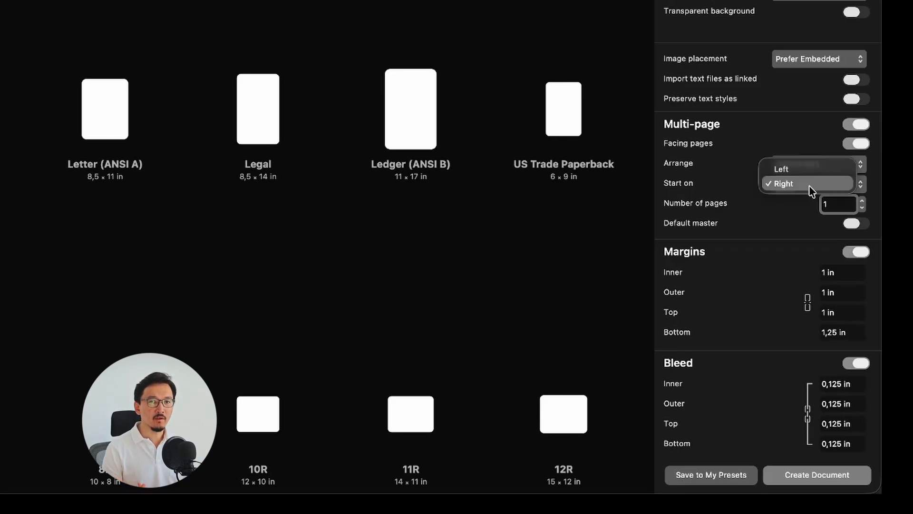
left_click(811, 185)
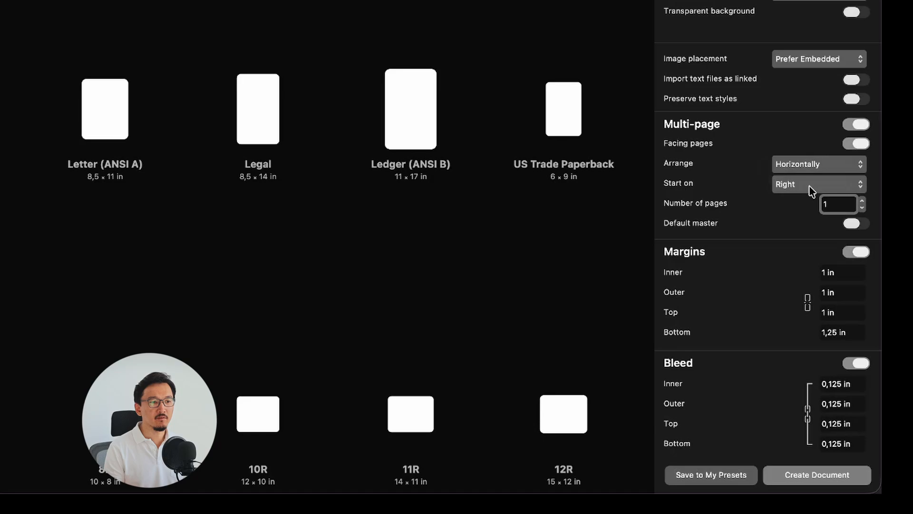
left_click(862, 200)
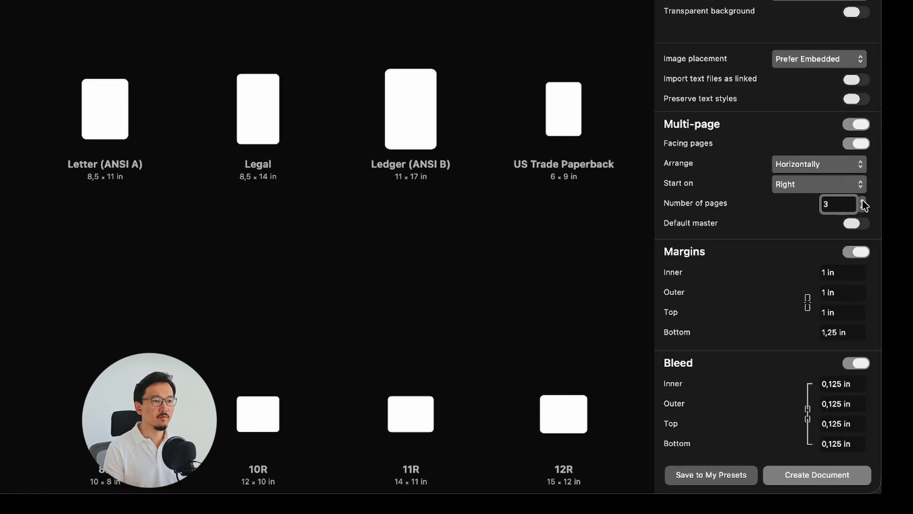
left_click(860, 225)
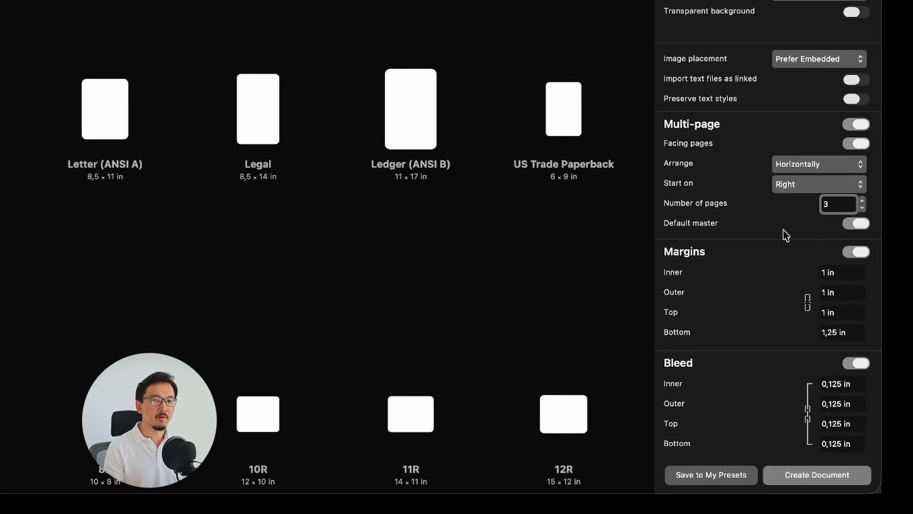
- Set the inner margin to 20 mm
scroll(786, 235, "down", 2)
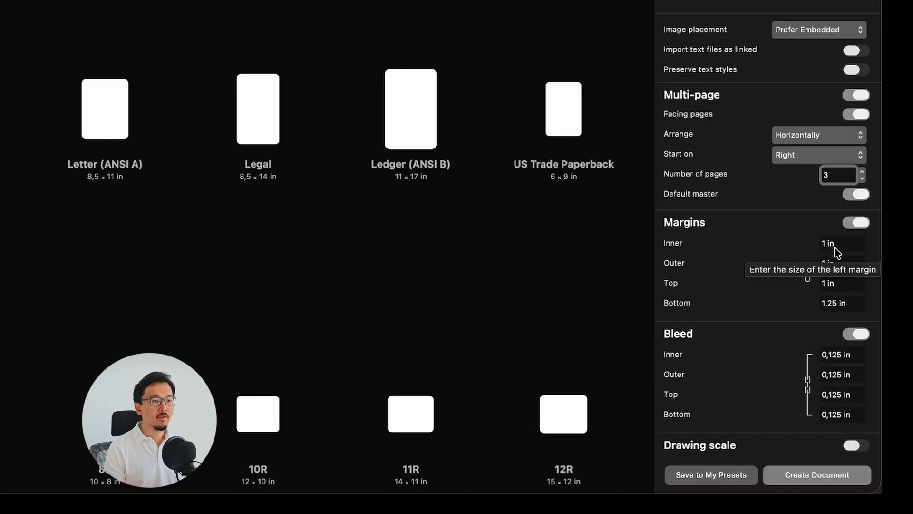
left_click(835, 248)
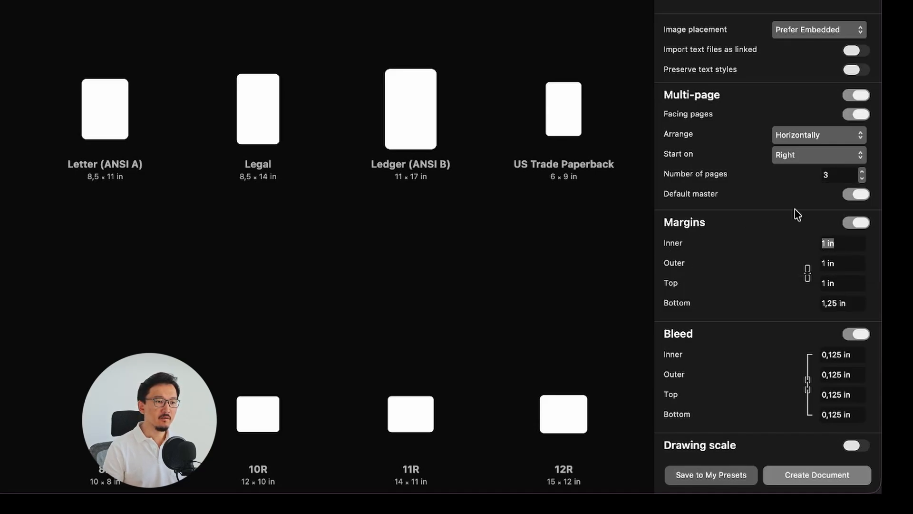
type("20")
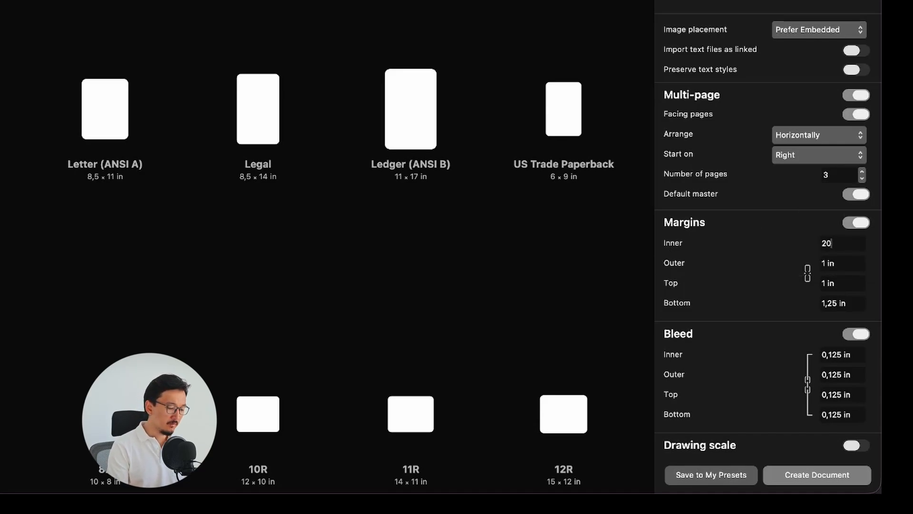
type(" mm")
key("Tab")
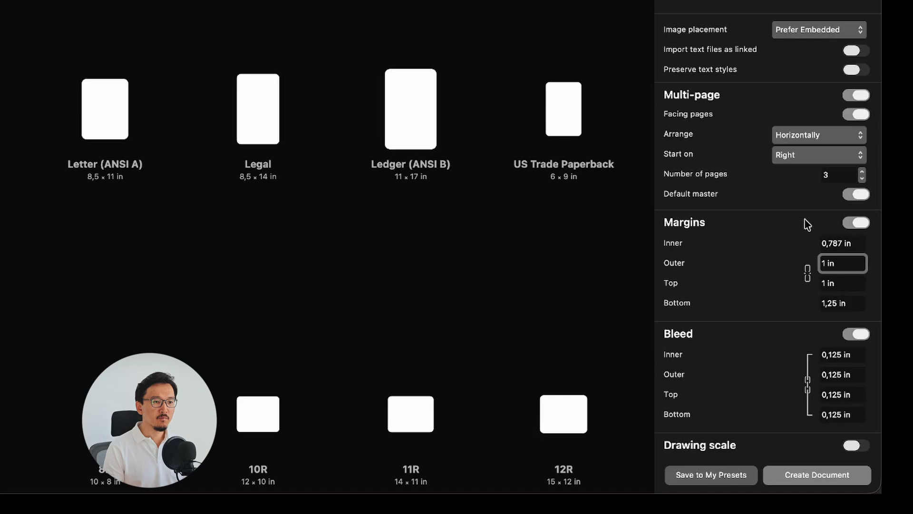
- Set the inner margin to 1 in, and reset it to 20 mm
left_click(843, 243)
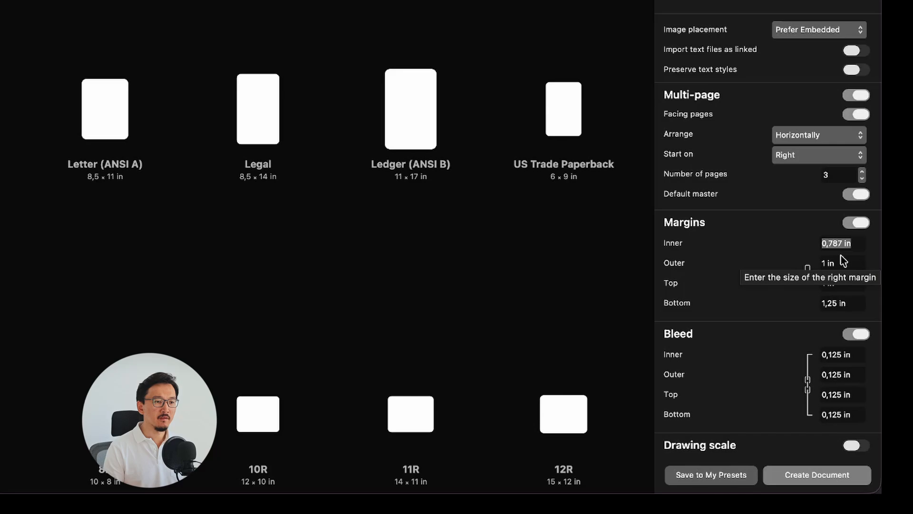
type("1")
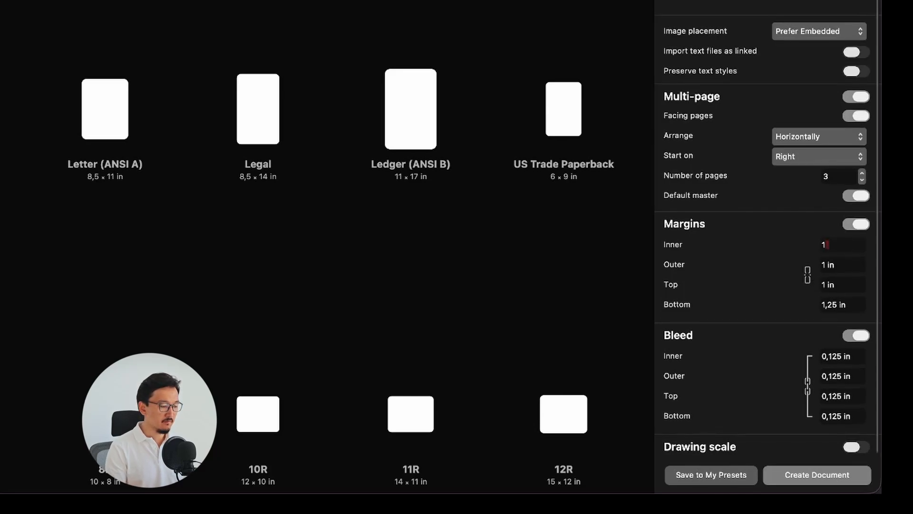
key("Tab")
left_click(859, 247)
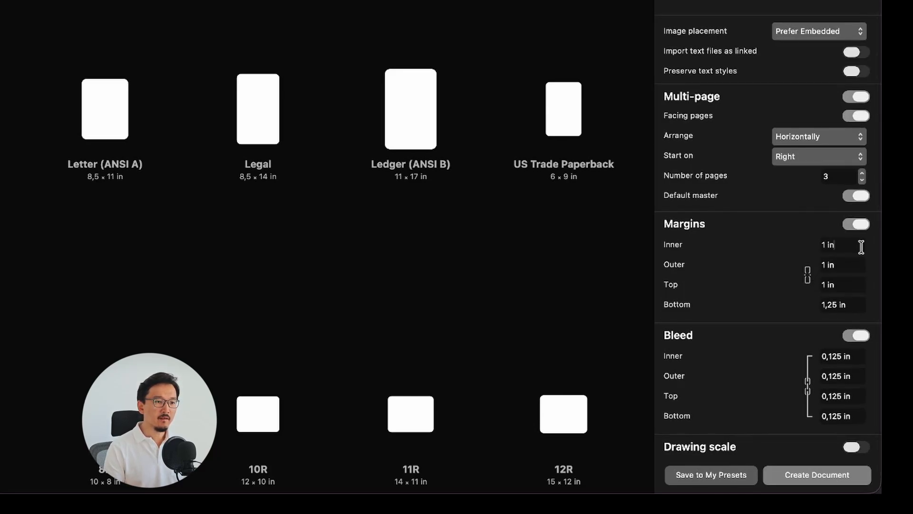
type("20 mm")
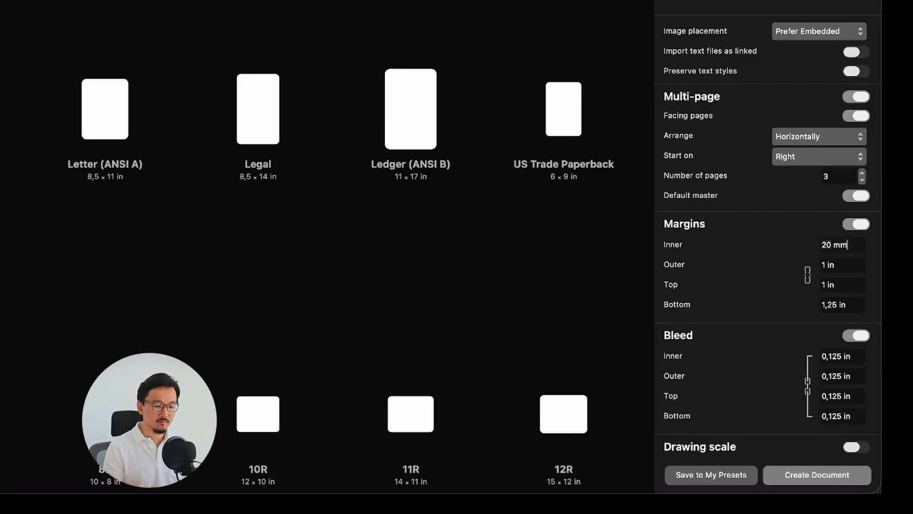
key("Return")
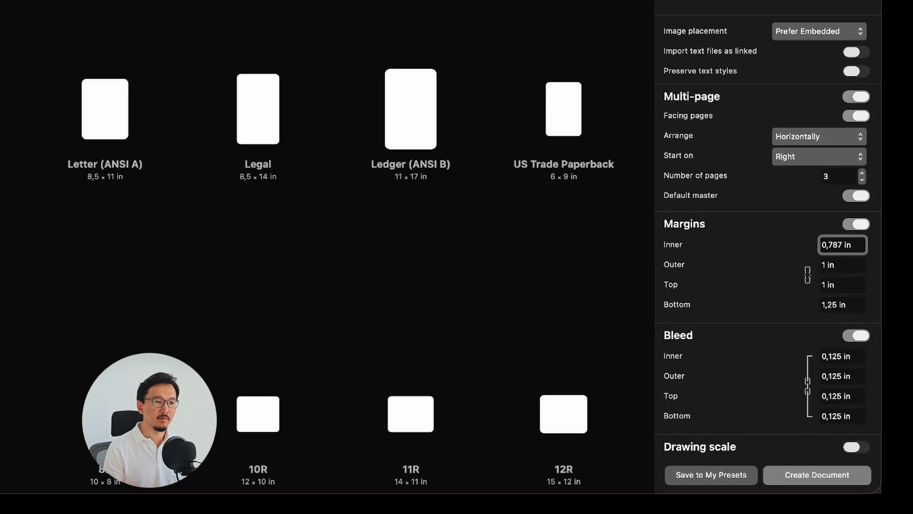
- Increase the inner margin by 0,17 in using an addition expression
left_click(843, 245)
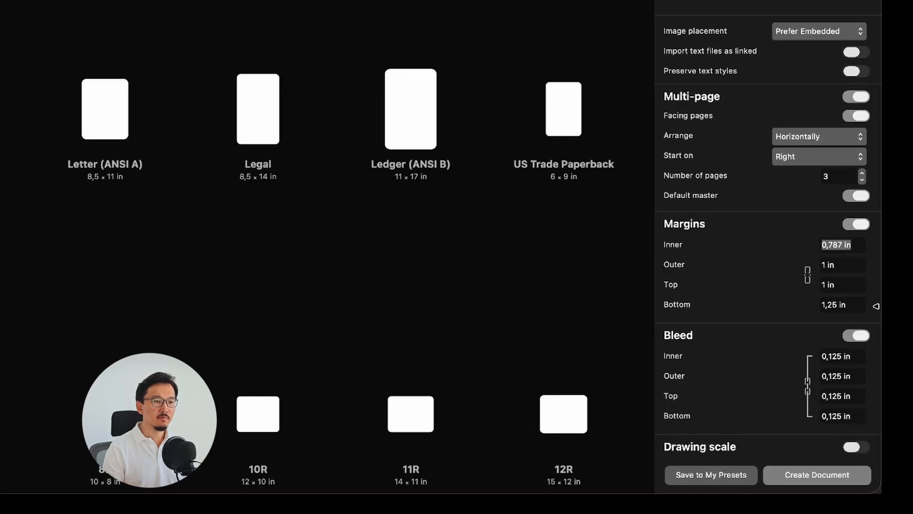
type("+")
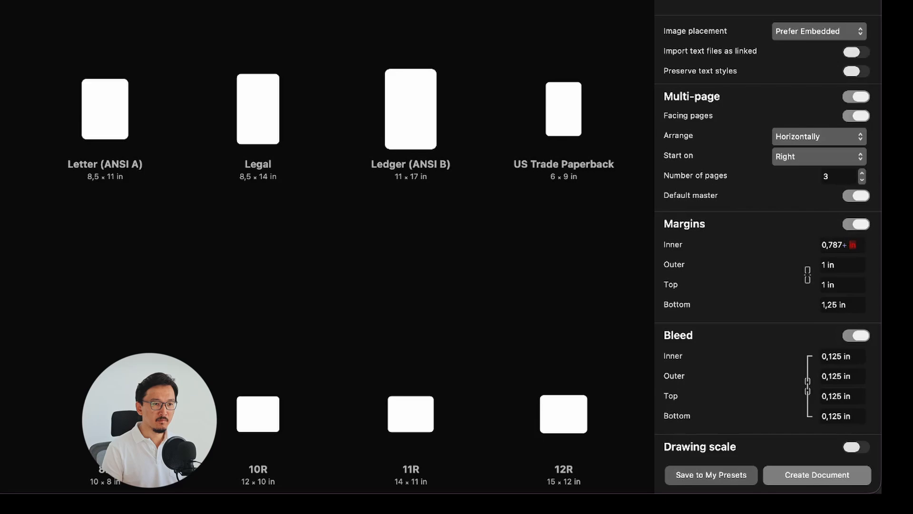
type(",1")
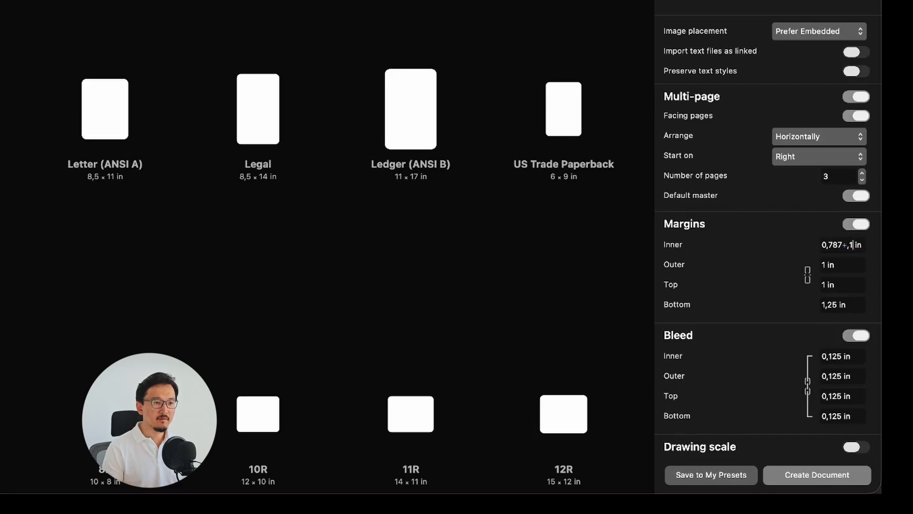
type("7")
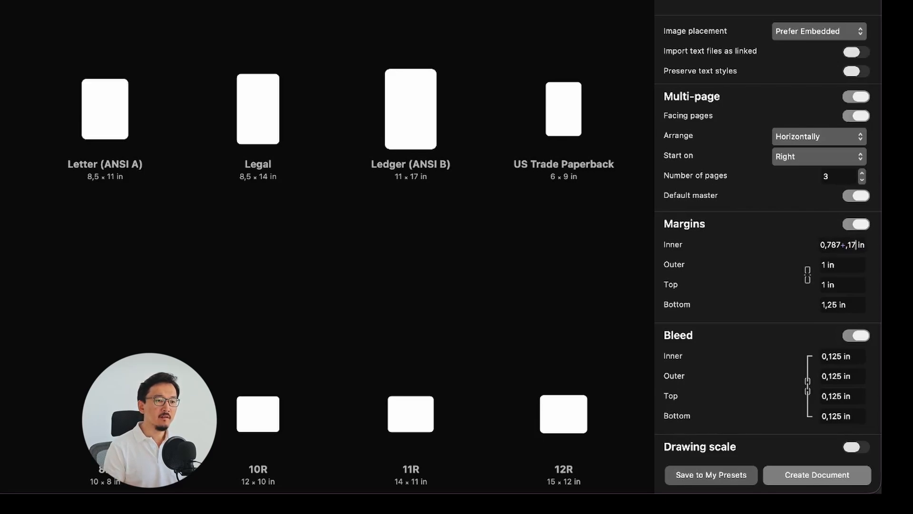
key("Return")
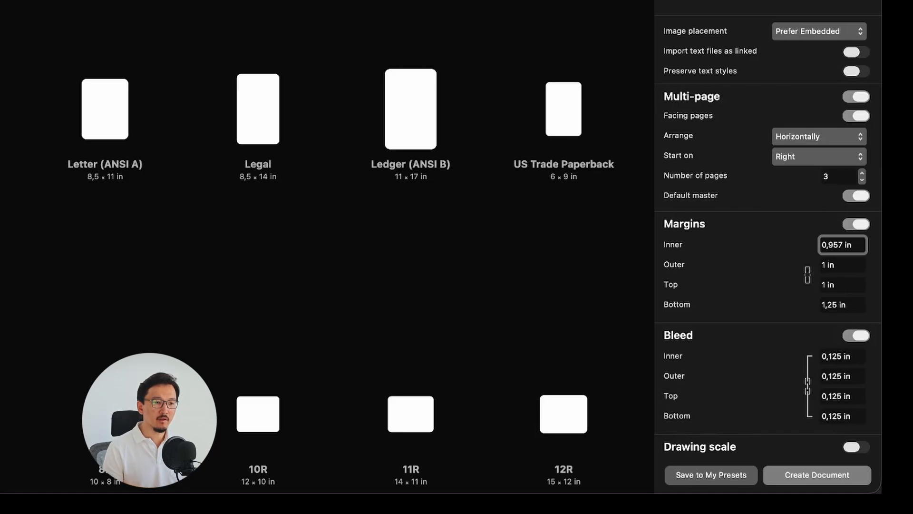
- Set the margins to 20 mm inner, 18 mm outer, 18 mm top and 23 mm bottom
left_click(844, 244)
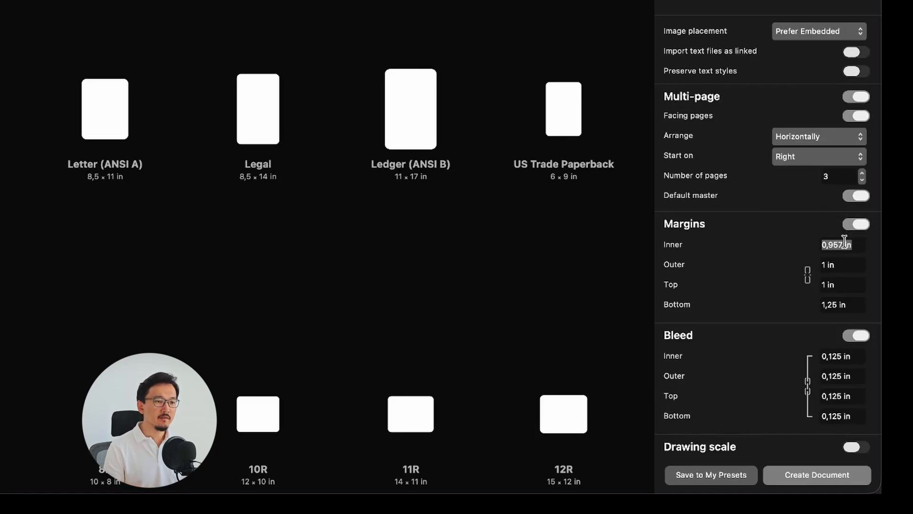
type("20 mm")
key("Tab")
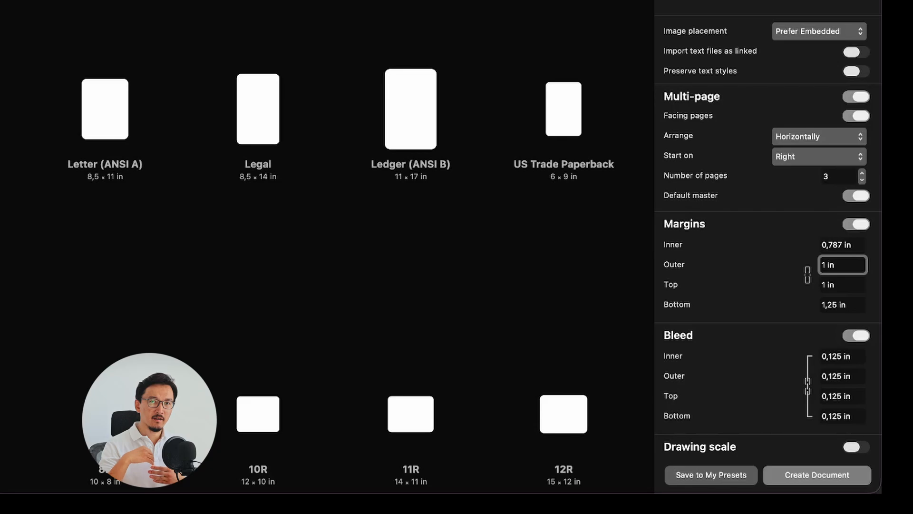
double_click(830, 265)
type("1")
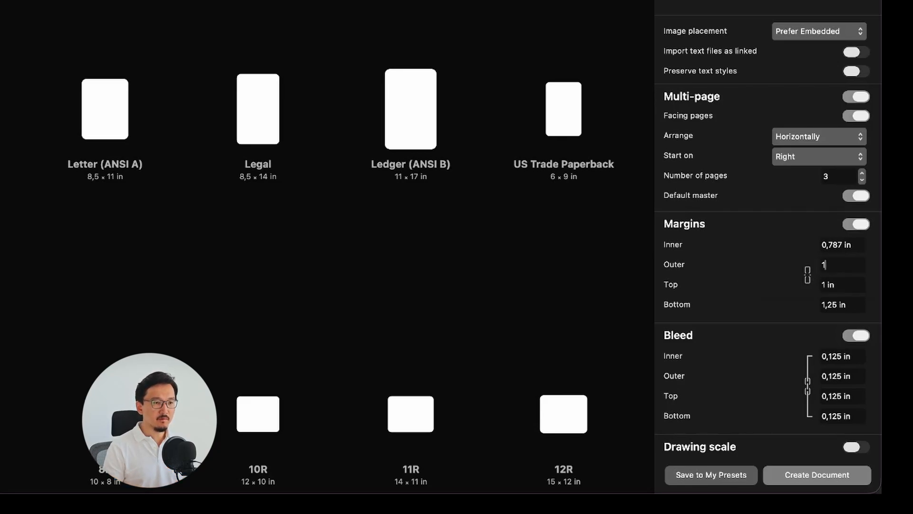
type("8 mm")
key("Tab")
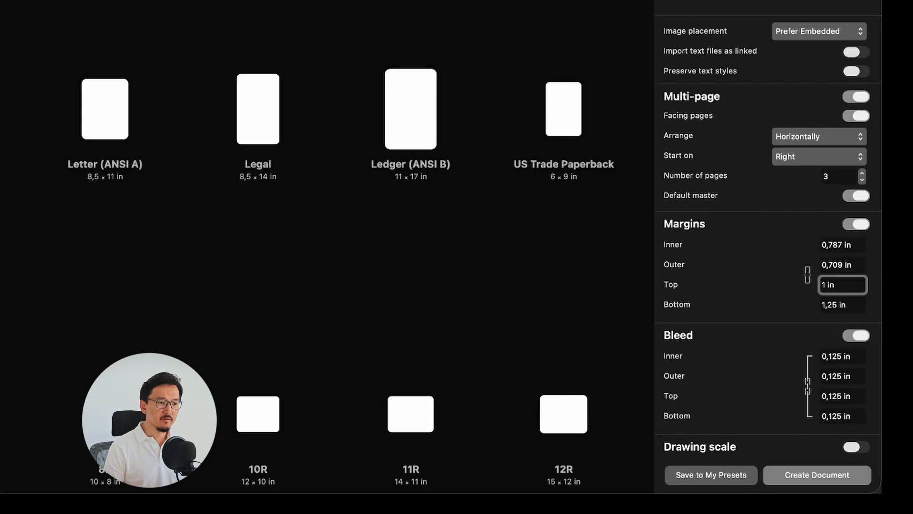
type("18 mm")
key("Tab")
type("23")
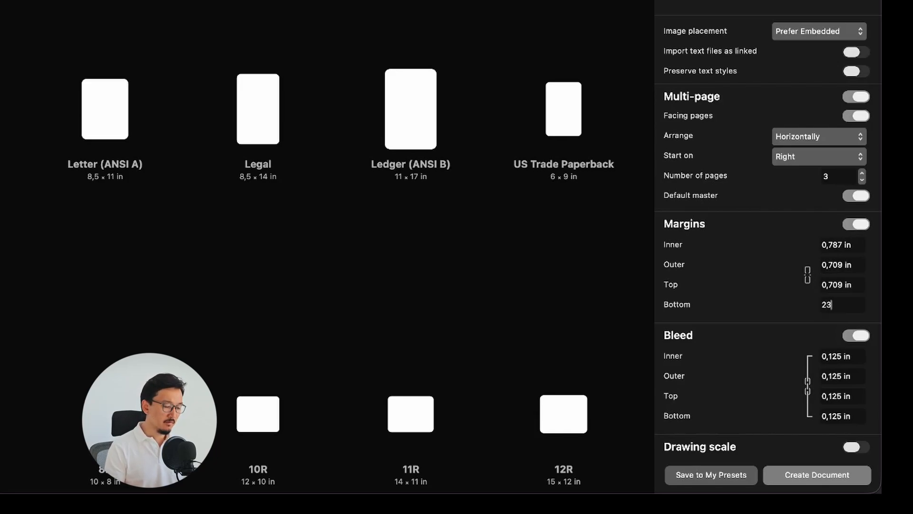
type(" mm")
key("Tab")
- Round the margins to 0,8 in inner, 0,7 in outer, 0,7 in top and 0,9 in bottom
left_click(843, 245)
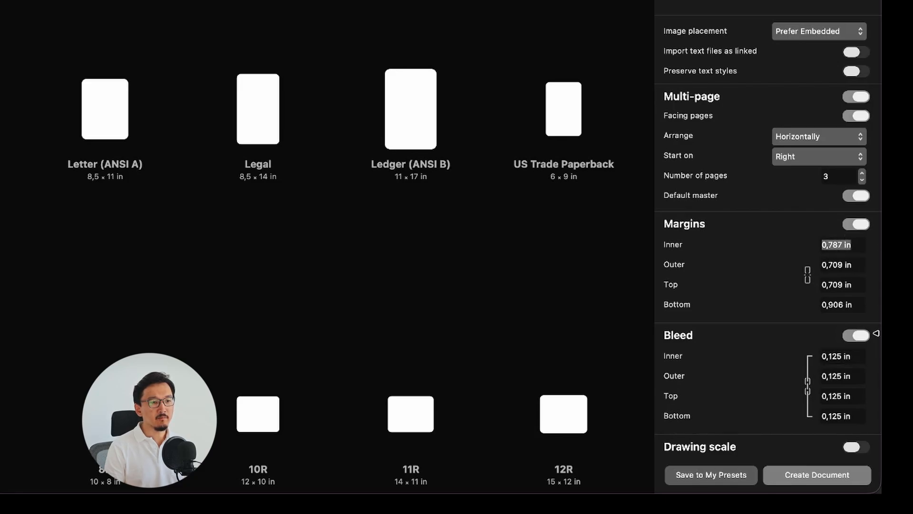
key("Up")
key("Up")
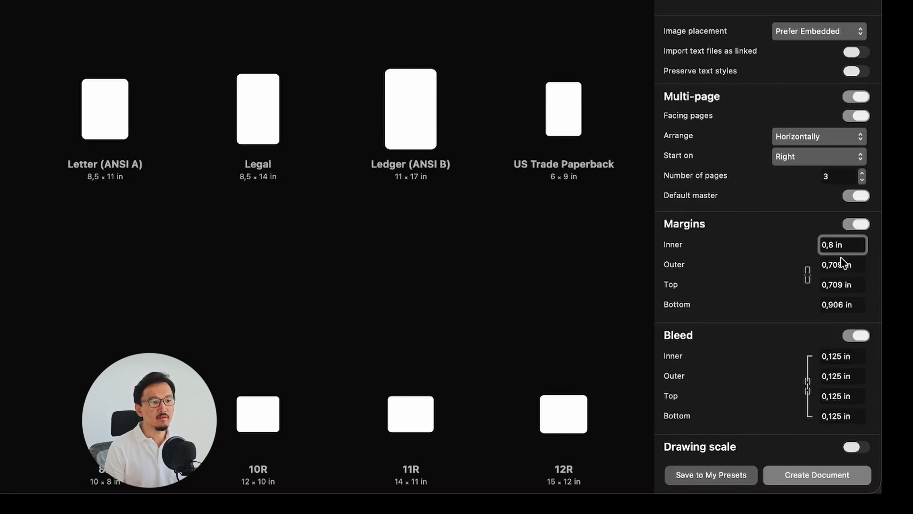
left_click(842, 265)
key("Down")
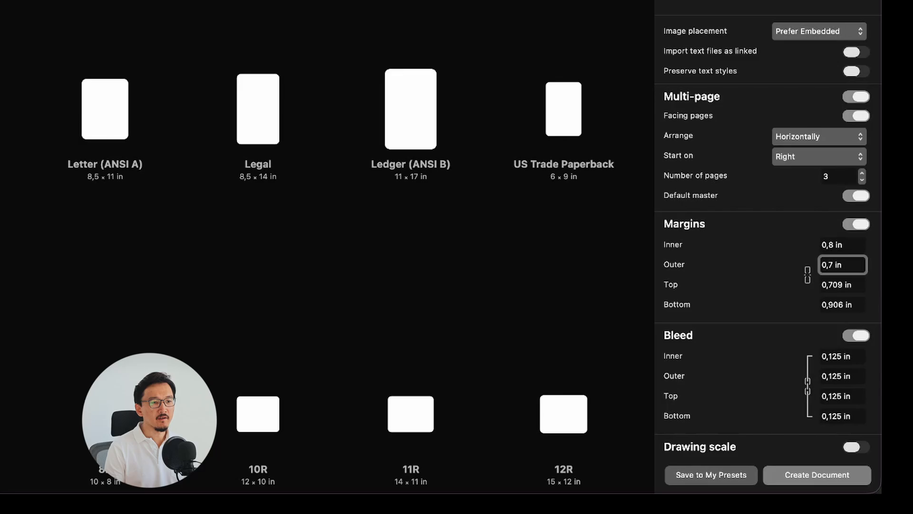
left_click(857, 287)
key("Down")
left_click(841, 306)
key("Down")
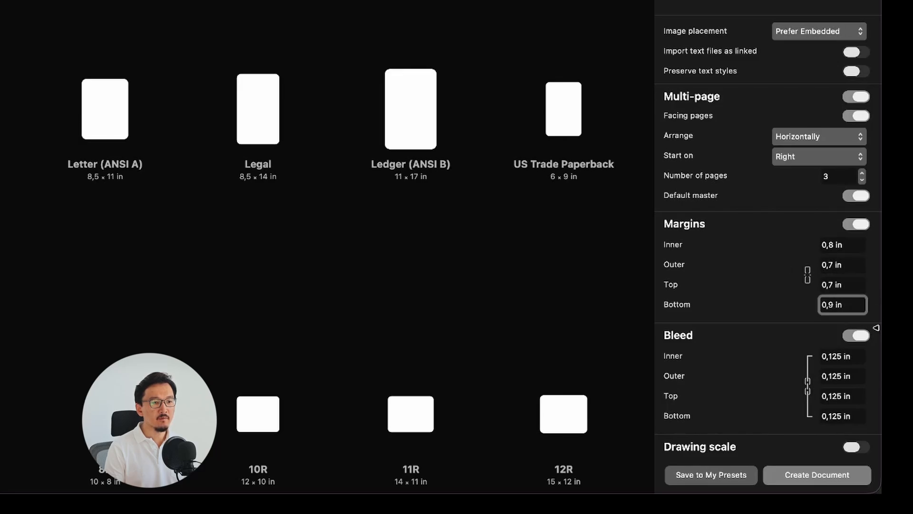
scroll(766, 328, "up", 2)
scroll(780, 352, "down", 2)
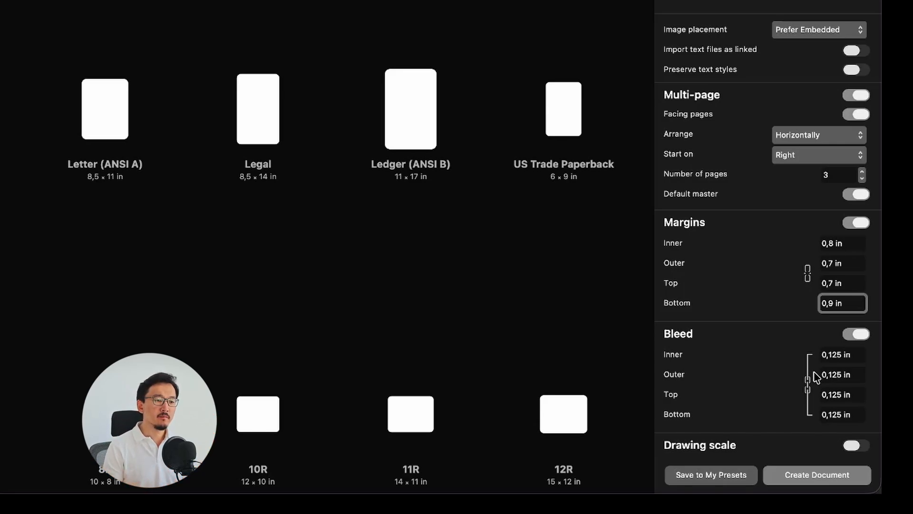
- Set the linked bleed values to 3,2 mm, and return them to 0,125 in
left_click(843, 361)
key("super+a")
type("3,2 mm")
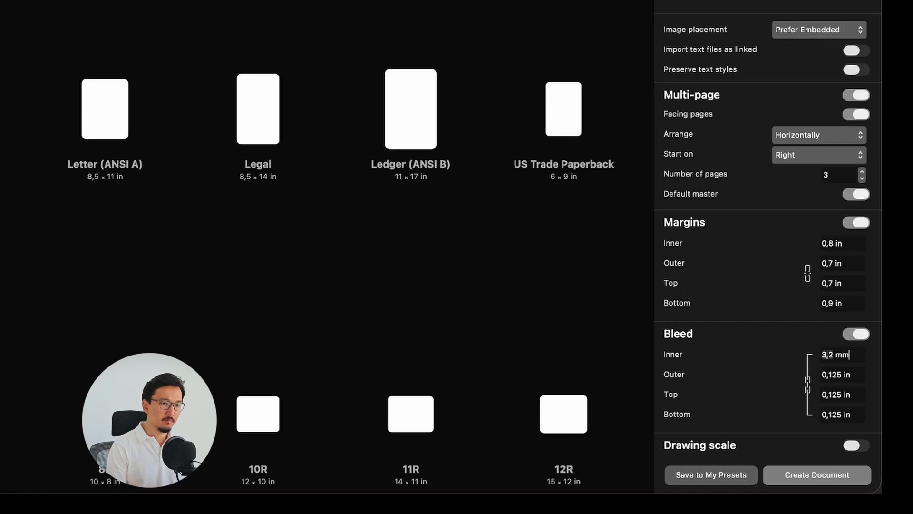
key("Tab")
type(",125")
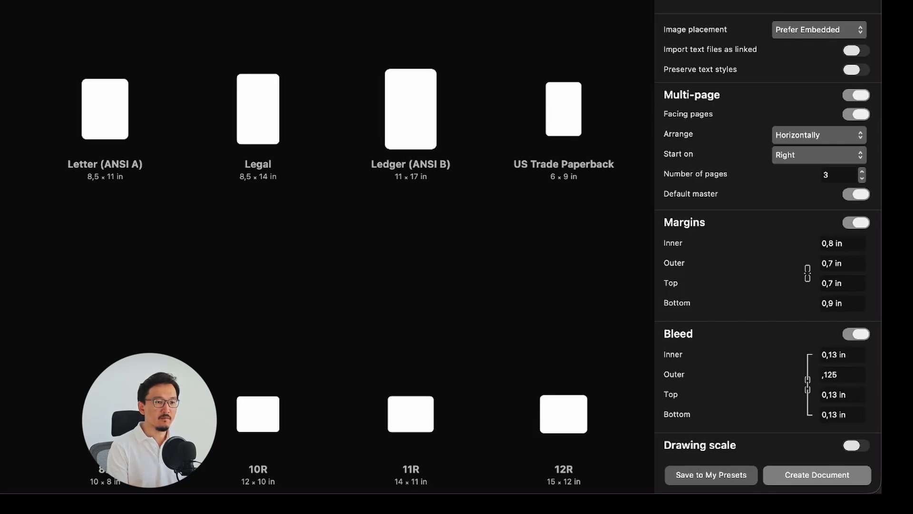
key("Tab")
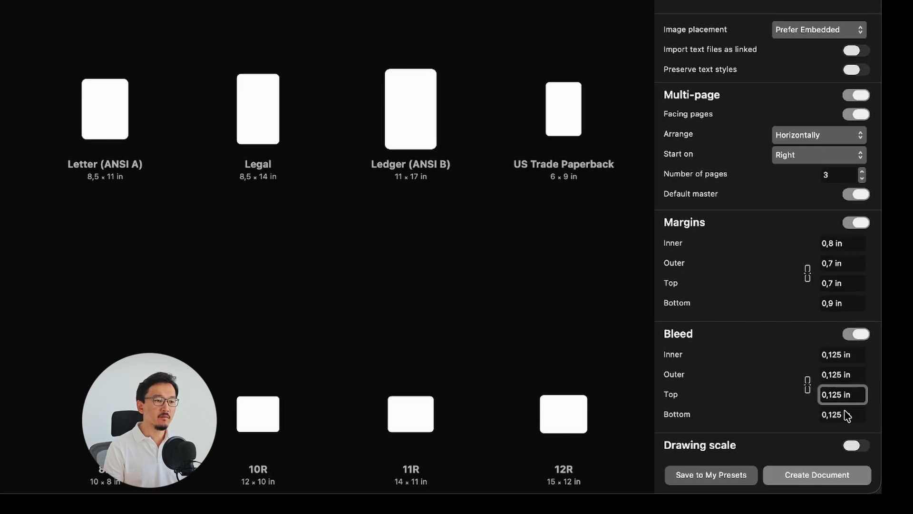
- Unlink the bleed values and set only the inner bleed to 0 in
left_click(856, 356)
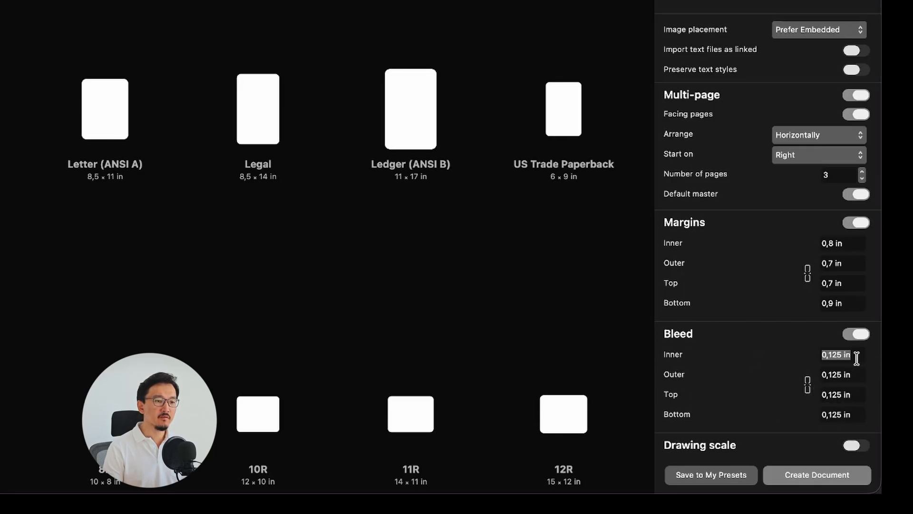
type("0")
key("Tab")
- Create the new document from the configured settings
scroll(767, 351, "up", 1)
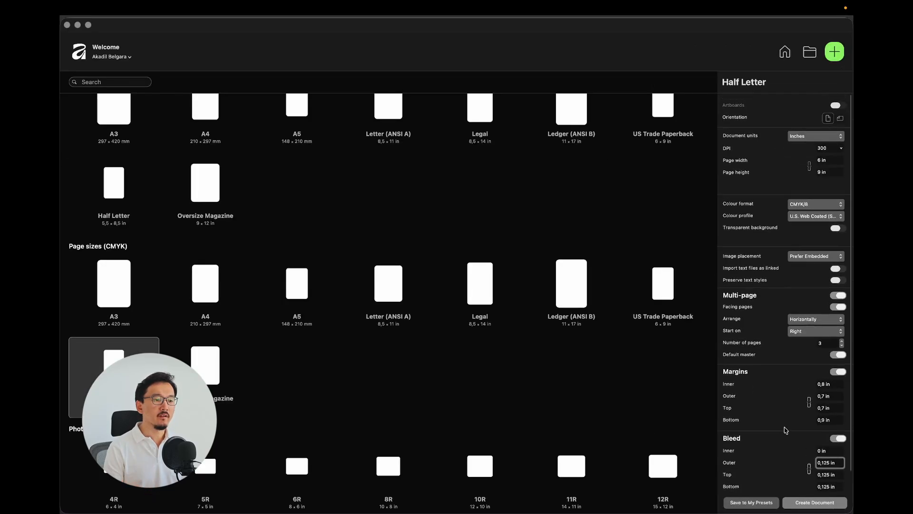
scroll(784, 450, "down", 1)
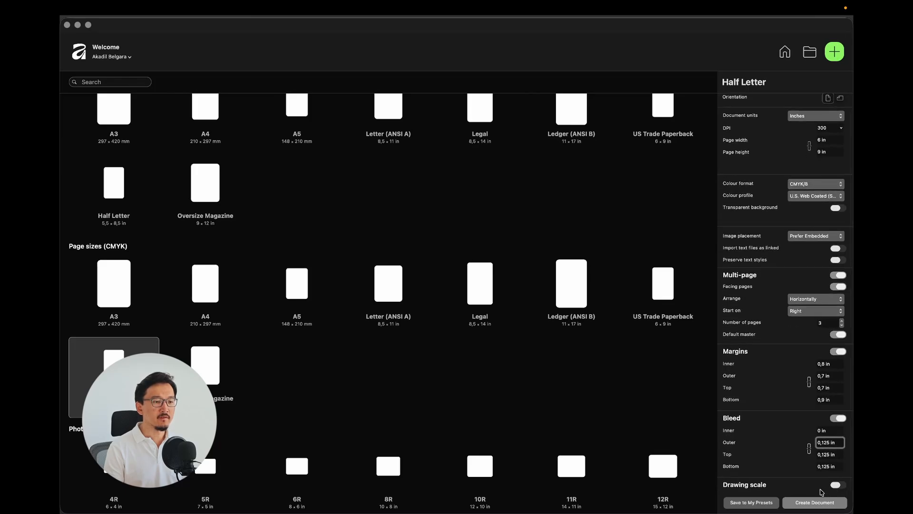
left_click(818, 503)
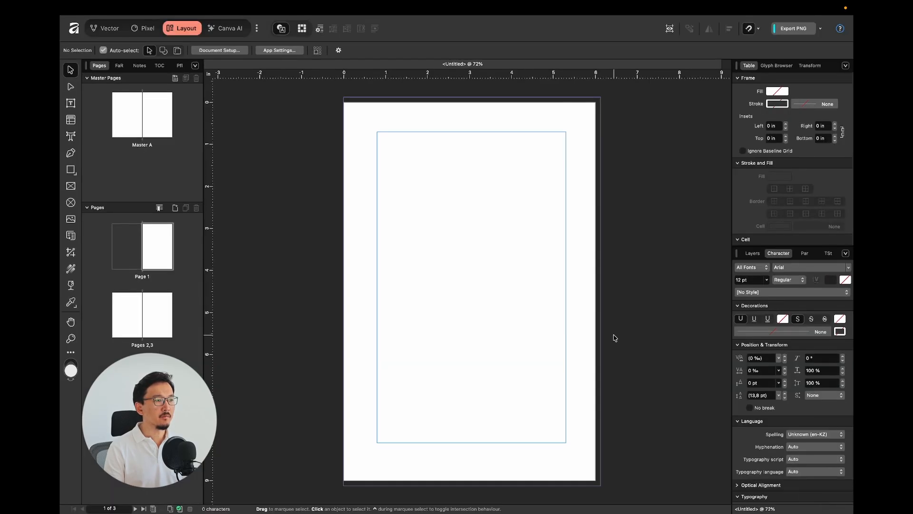
- Examine the single first page and the facing spread, including their margin guides and outer bleed lines
scroll(585, 293, "down", 3)
scroll(584, 293, "down", 5)
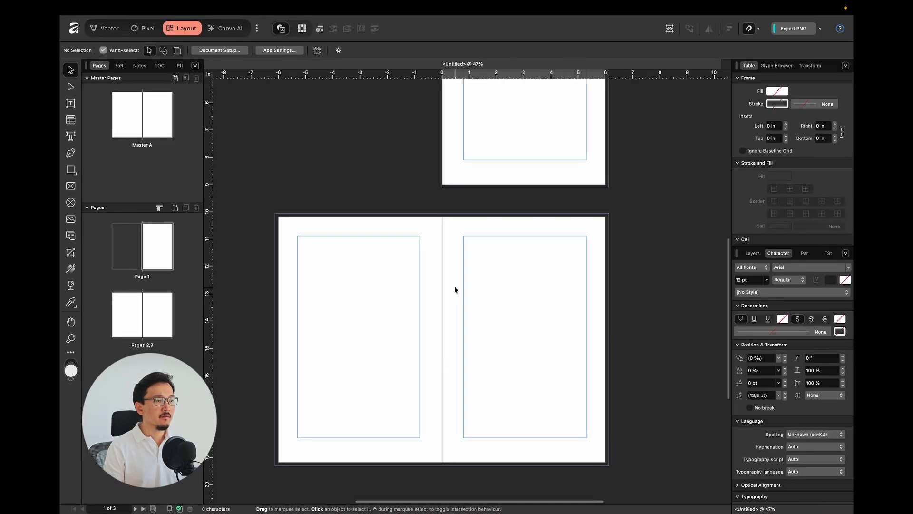
scroll(447, 290, "up", 3)
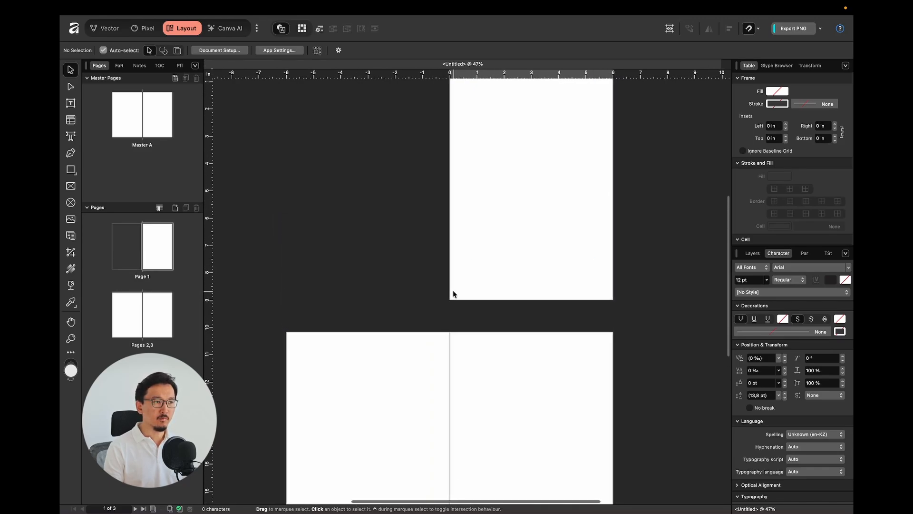
scroll(454, 298, "down", 3)
scroll(443, 299, "down", 2)
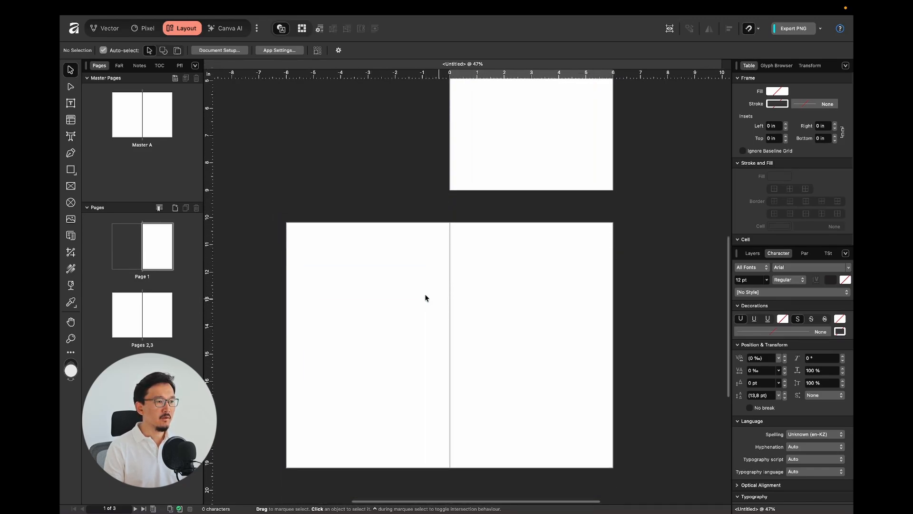
scroll(332, 246, "down", 1)
scroll(309, 253, "up", 3)
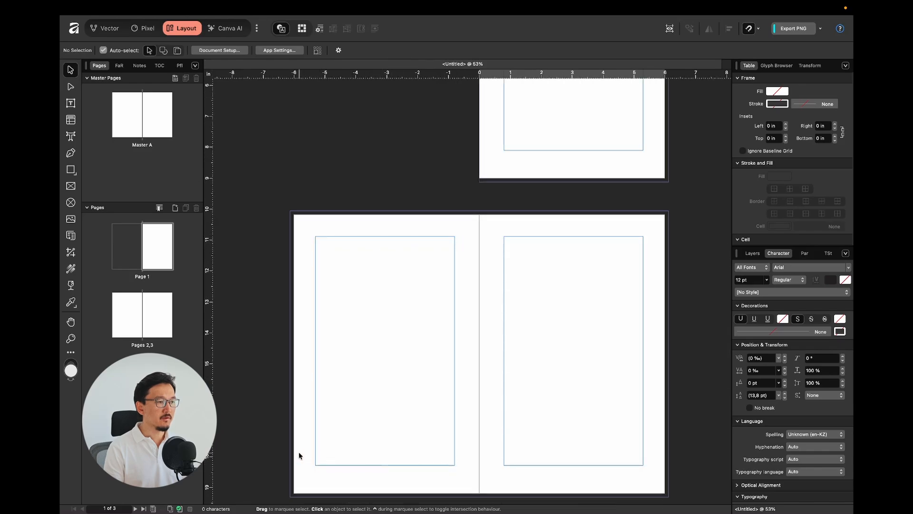
scroll(306, 236, "down", 2)
scroll(309, 243, "up", 4)
scroll(309, 244, "up", 3)
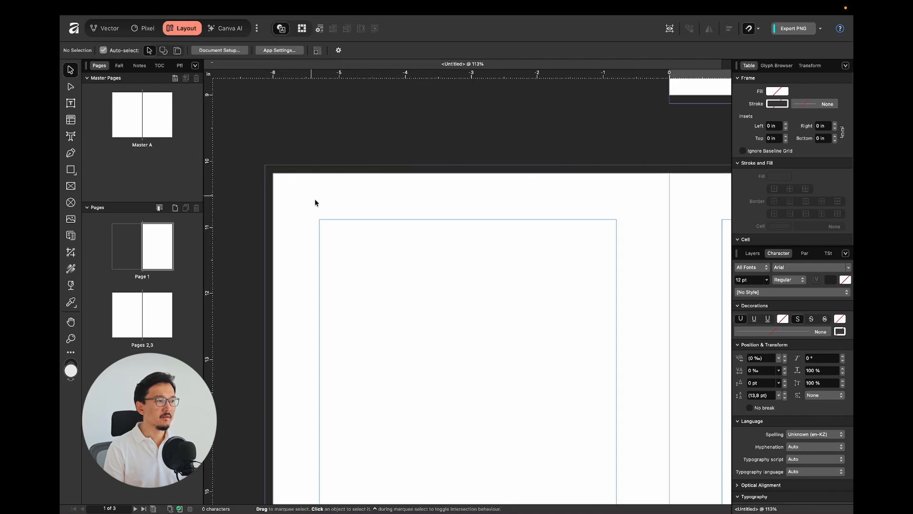
scroll(314, 199, "down", 3)
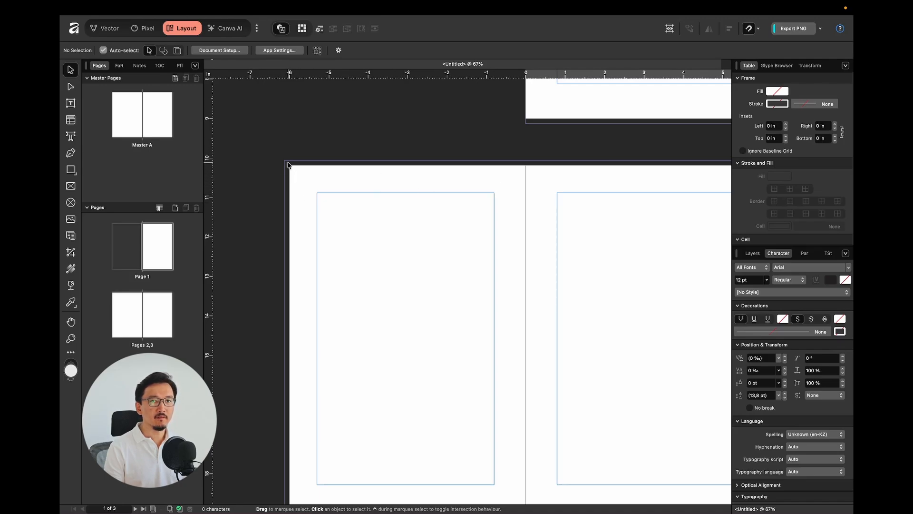
- Review the page, colour, margin and bleed settings in Document Setup, and close it without changes
left_click(538, 151)
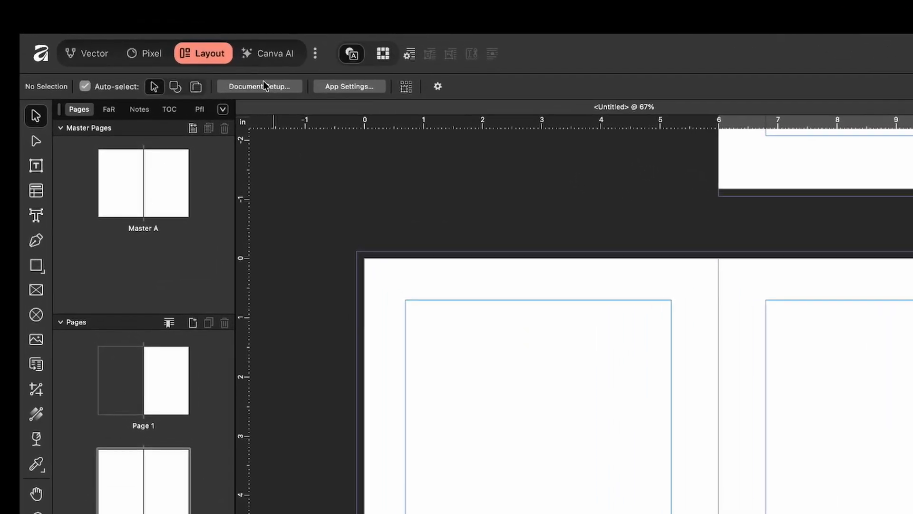
left_click(263, 86)
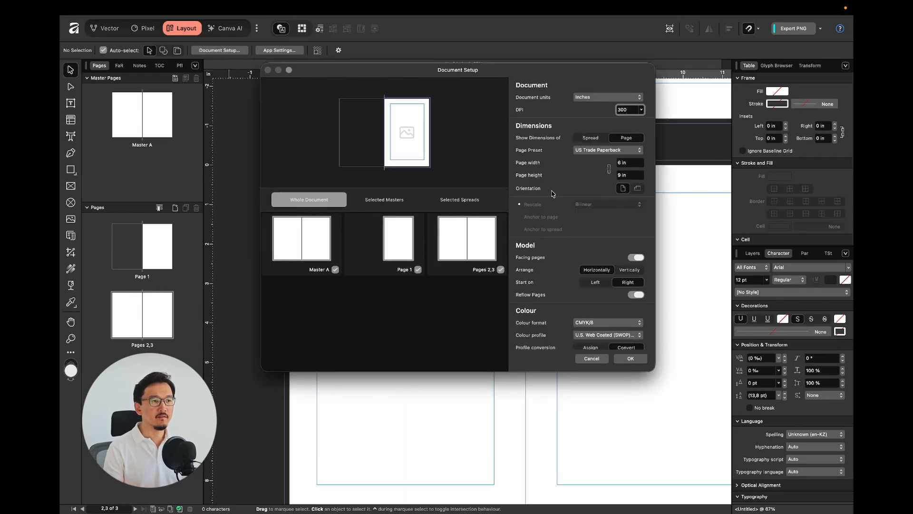
scroll(552, 193, "down", 10)
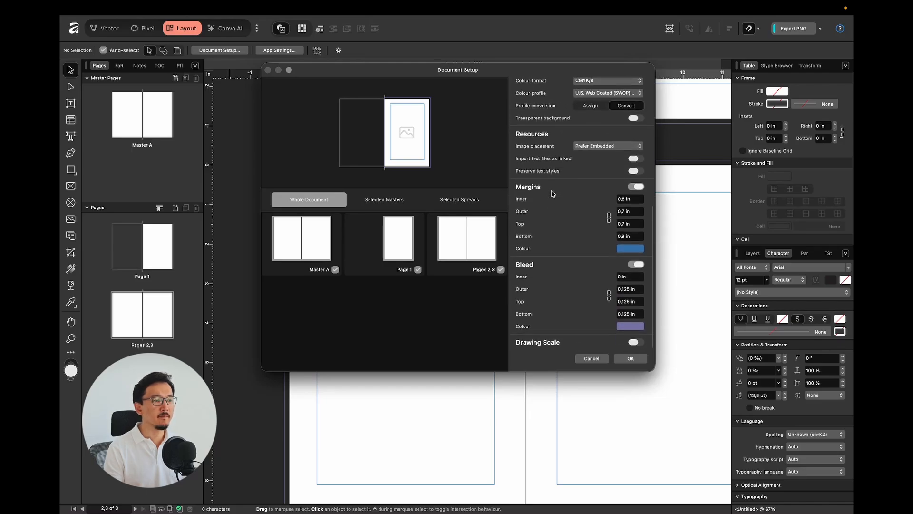
left_click(593, 358)
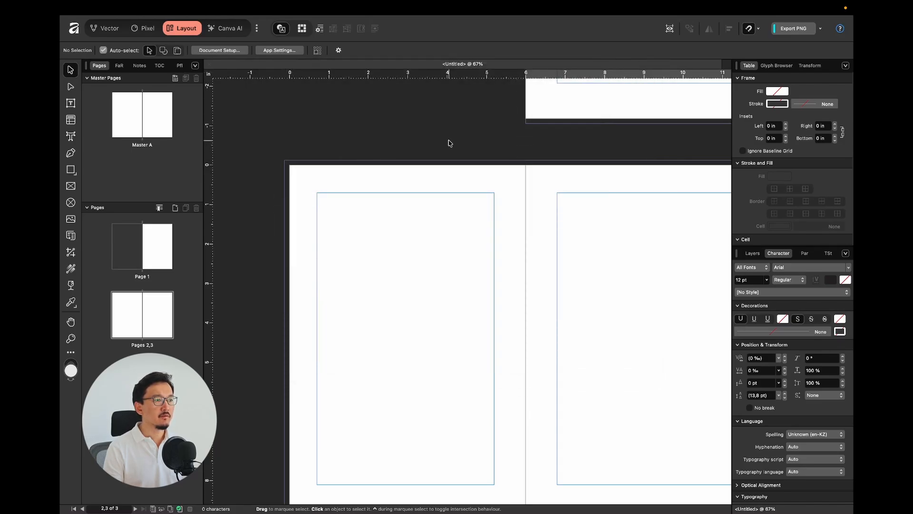
- Reopen the Document Setup dialog for the current document
mouse_move(126, 3)
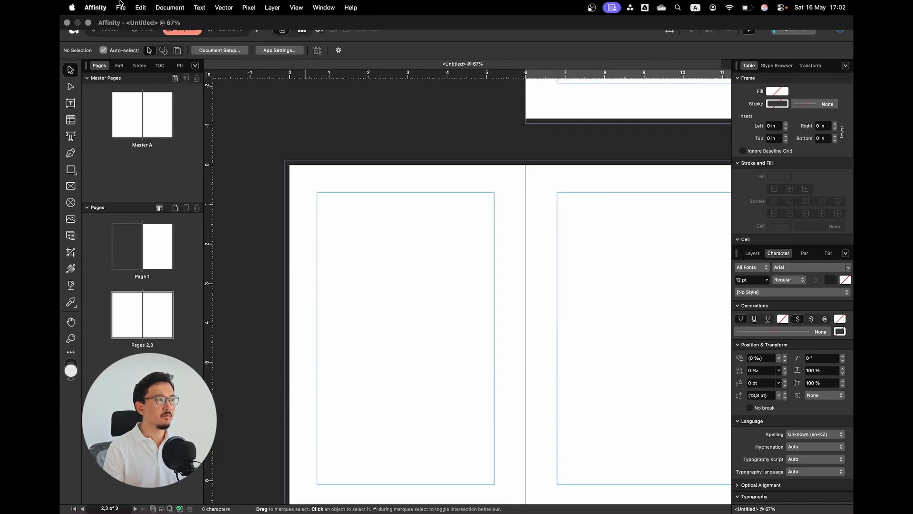
left_click(170, 7)
mouse_move(205, 37)
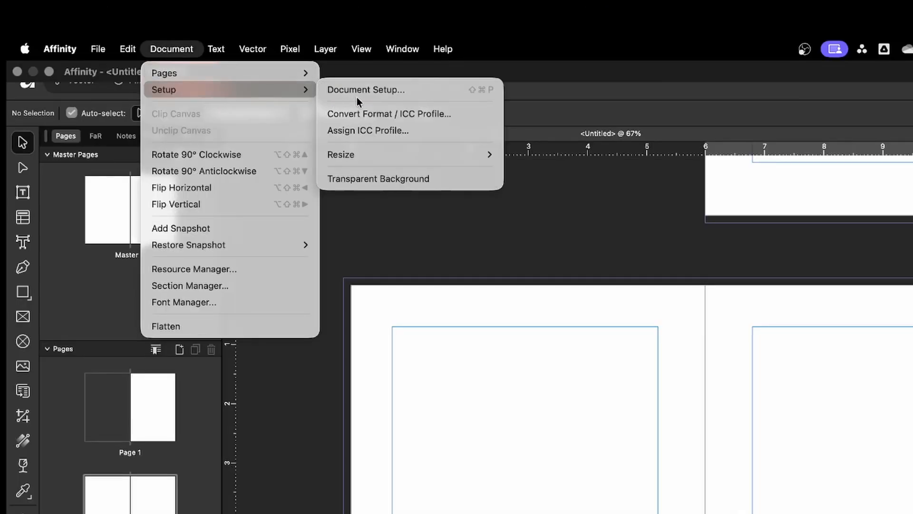
left_click(361, 90)
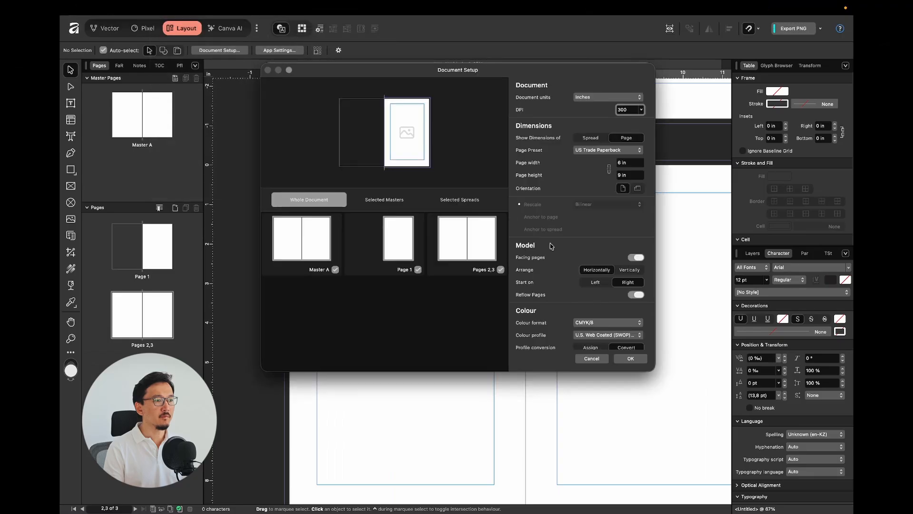